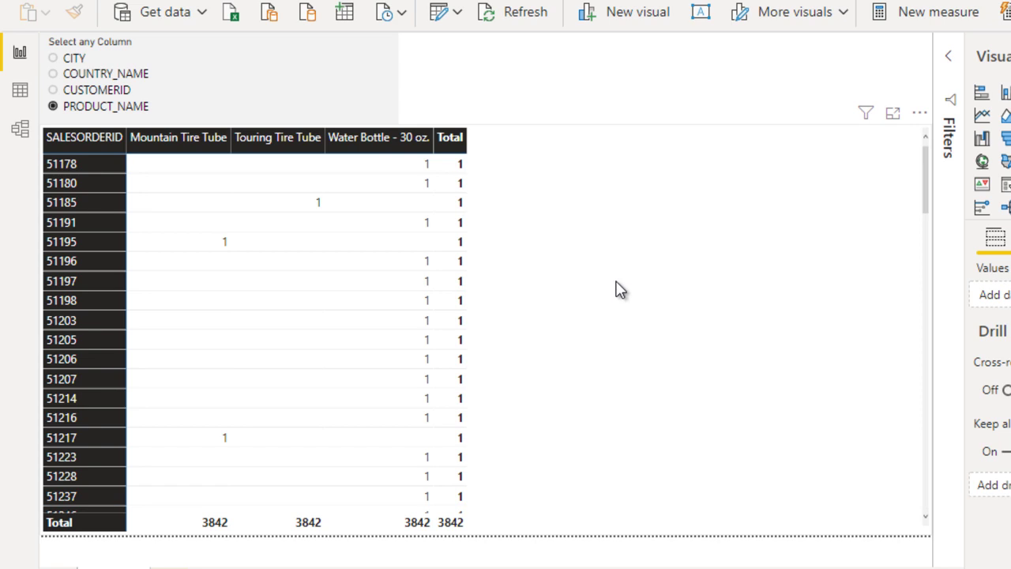
Preview the finished report by switching the slicer through CITY, COUNTRY_NAME, CUSTOMERID and PRODUCT_NAME
{"action": "left_click", "coordinate": [73, 60]}
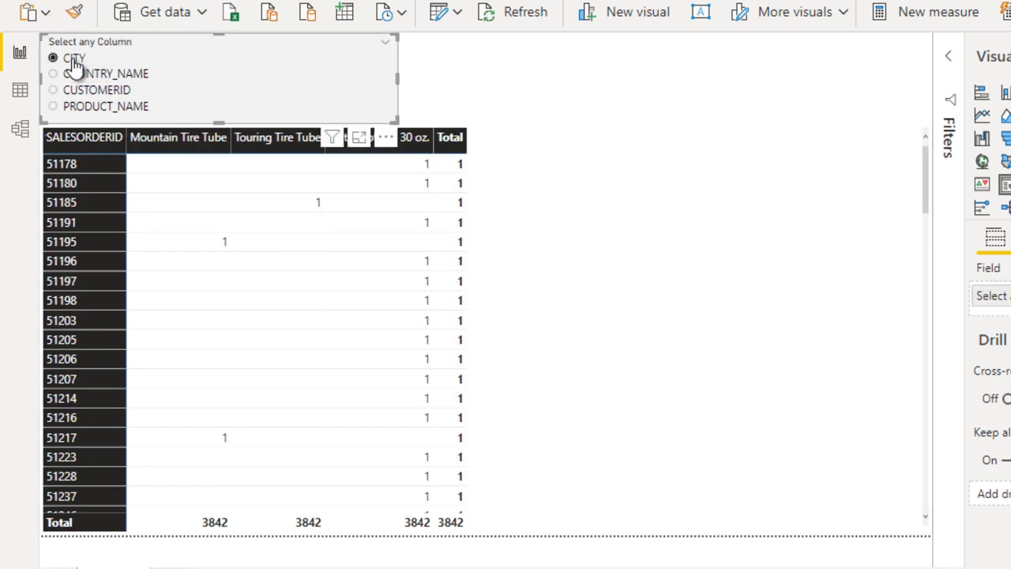
{"action": "left_click", "coordinate": [637, 74]}
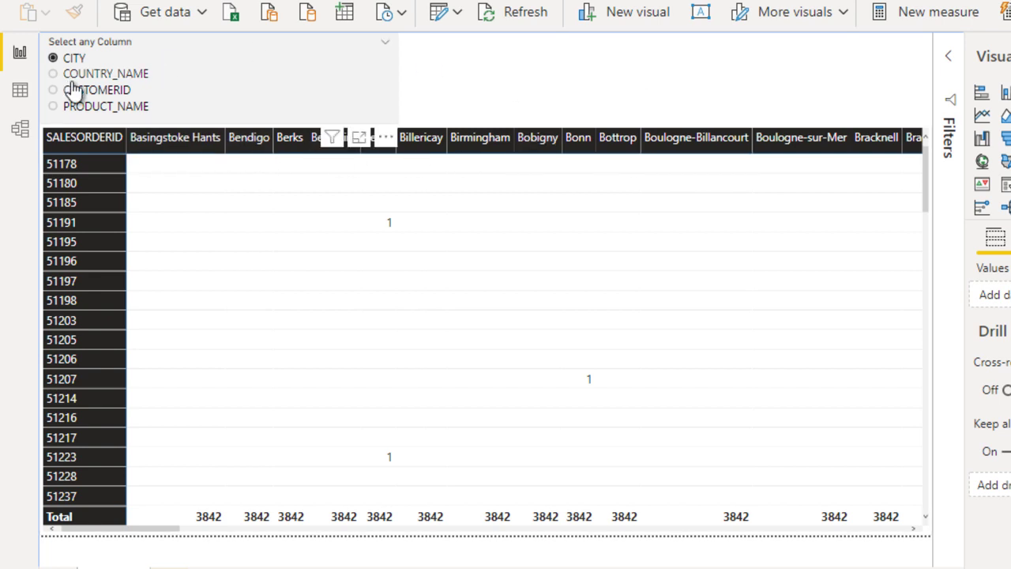
{"action": "left_click", "coordinate": [101, 76]}
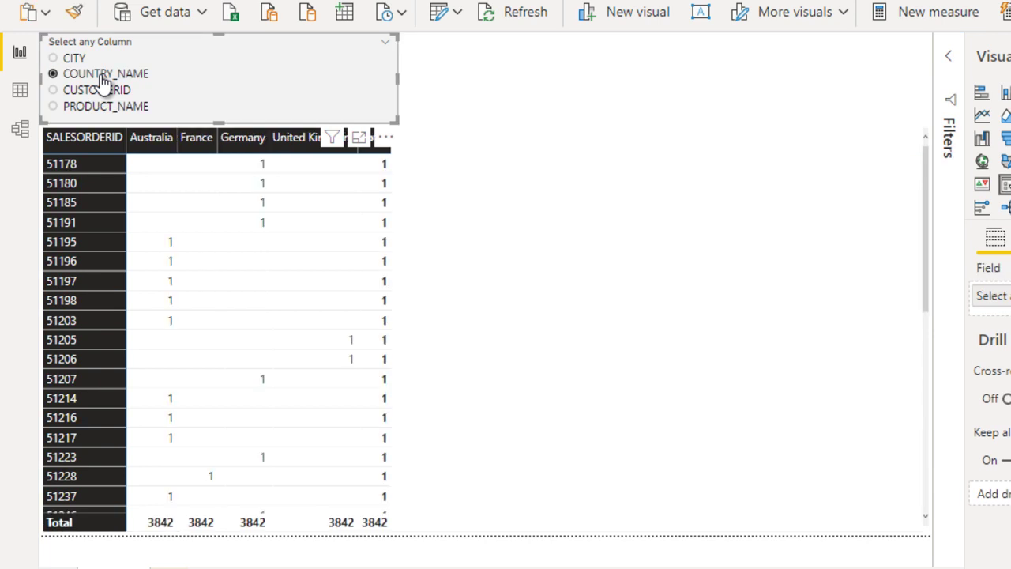
{"action": "left_click", "coordinate": [495, 92]}
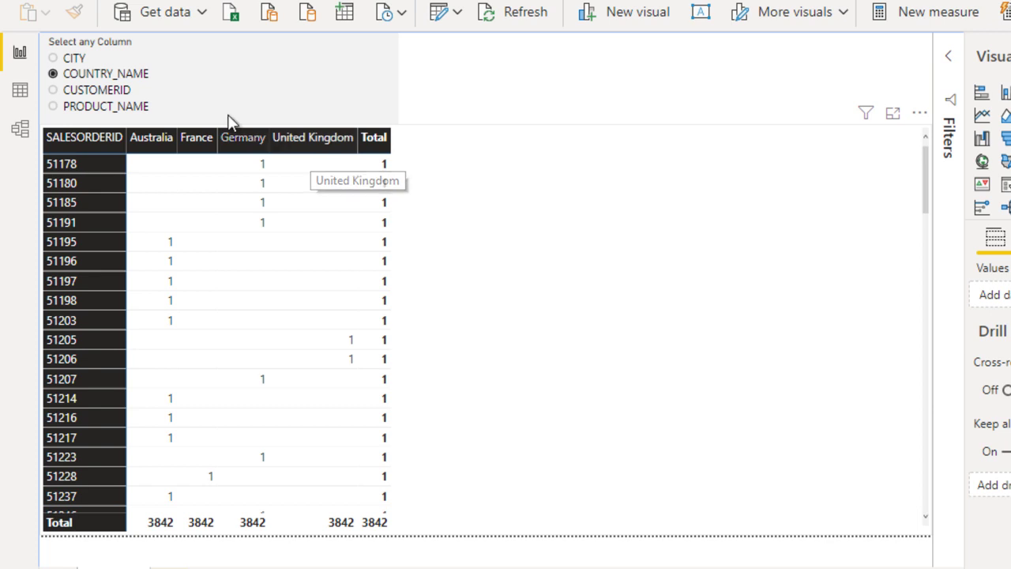
{"action": "left_click", "coordinate": [69, 91]}
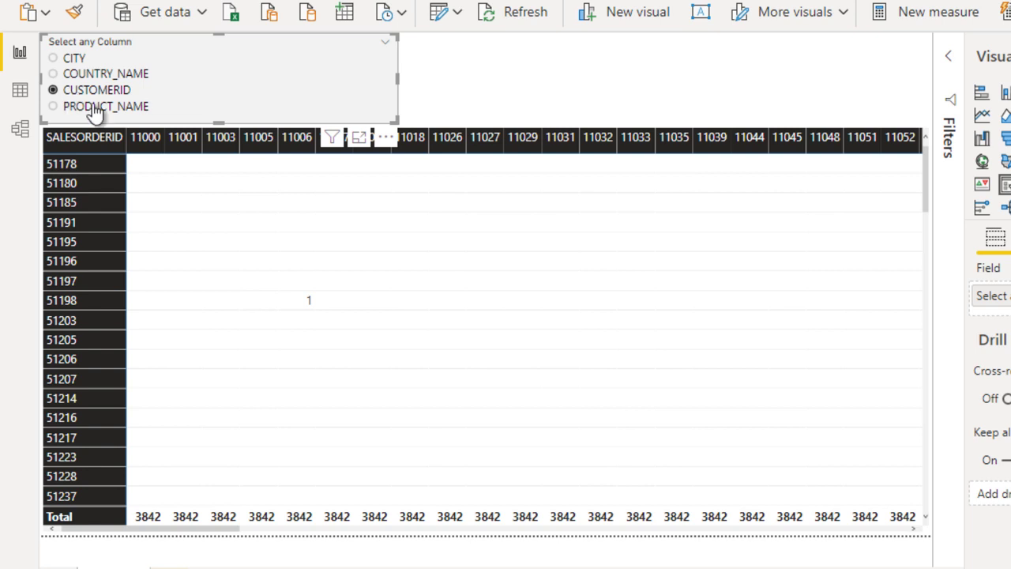
{"action": "left_click", "coordinate": [99, 111]}
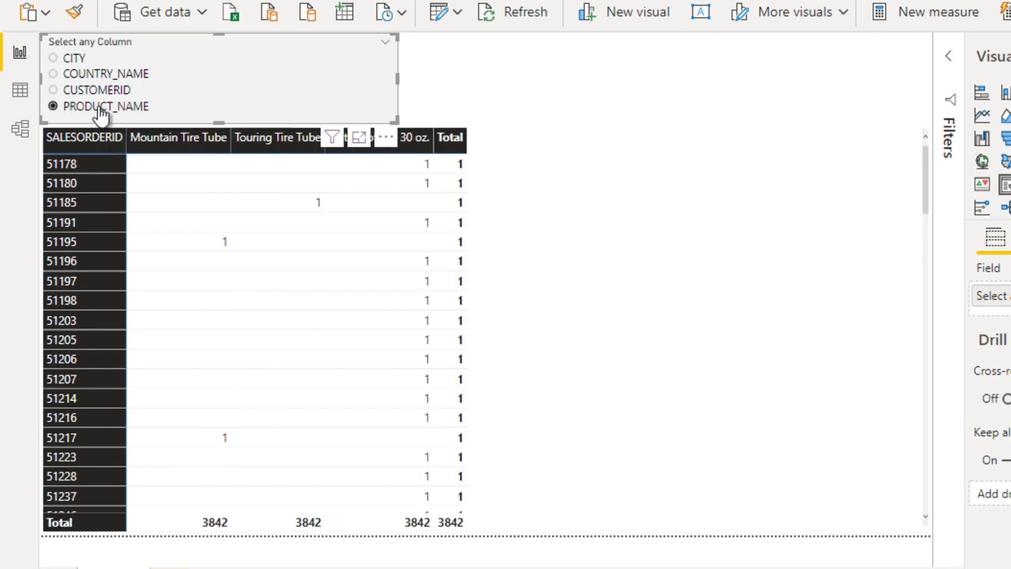
Switch to the empty Untitled report and open its Sales Detail data in Power Query Editor
{"action": "left_click", "coordinate": [542, 86]}
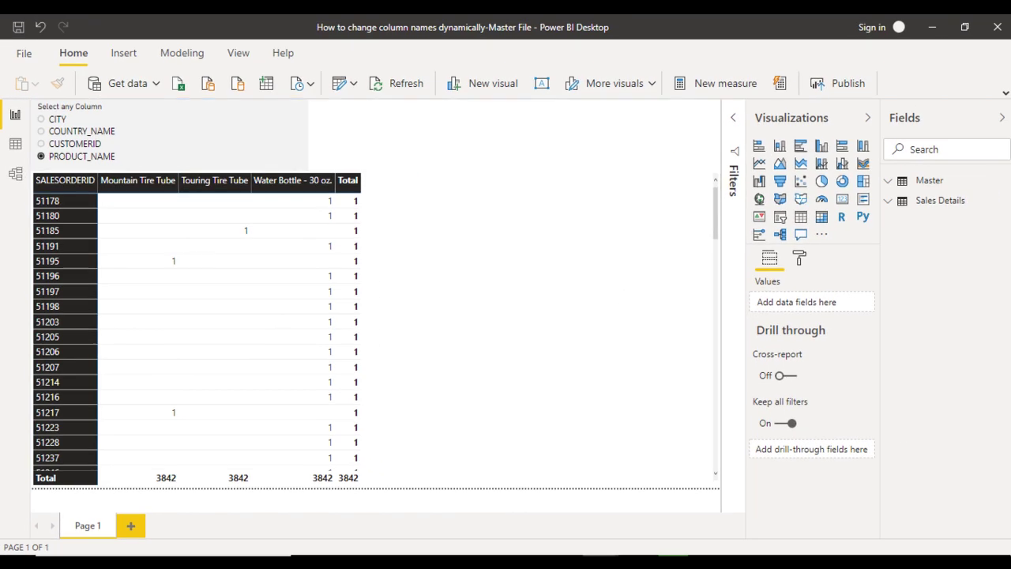
{"action": "left_click", "coordinate": [665, 519]}
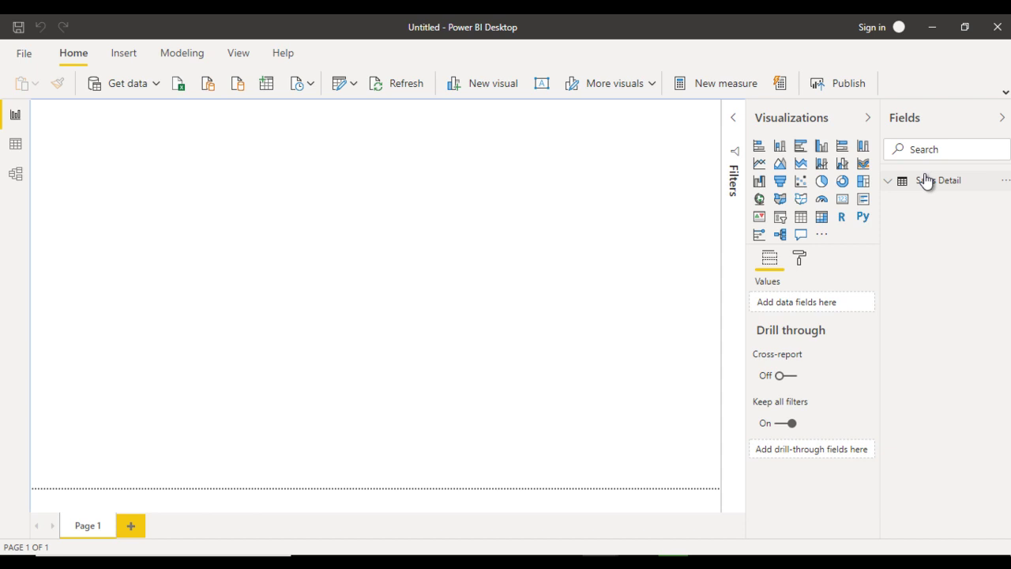
{"action": "left_click", "coordinate": [338, 84]}
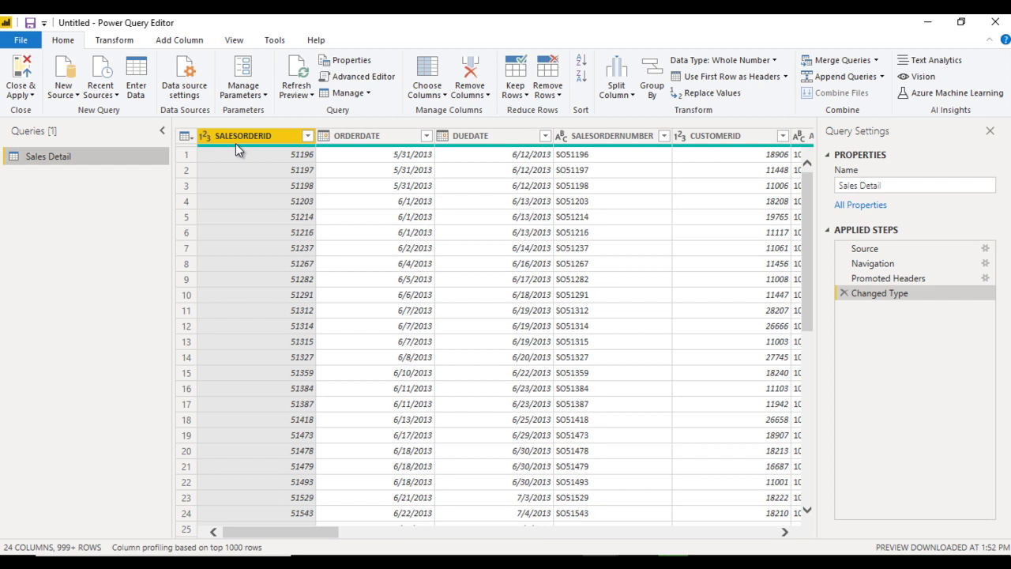
Add an Index column numbered from 1 to the Sales Detail query
{"action": "left_click", "coordinate": [180, 41]}
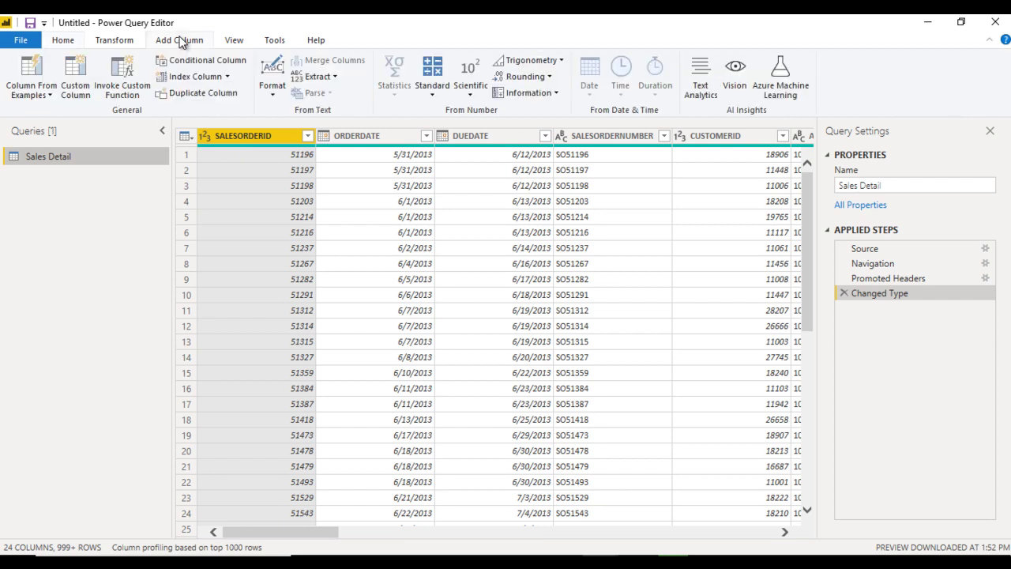
{"action": "left_click", "coordinate": [227, 77]}
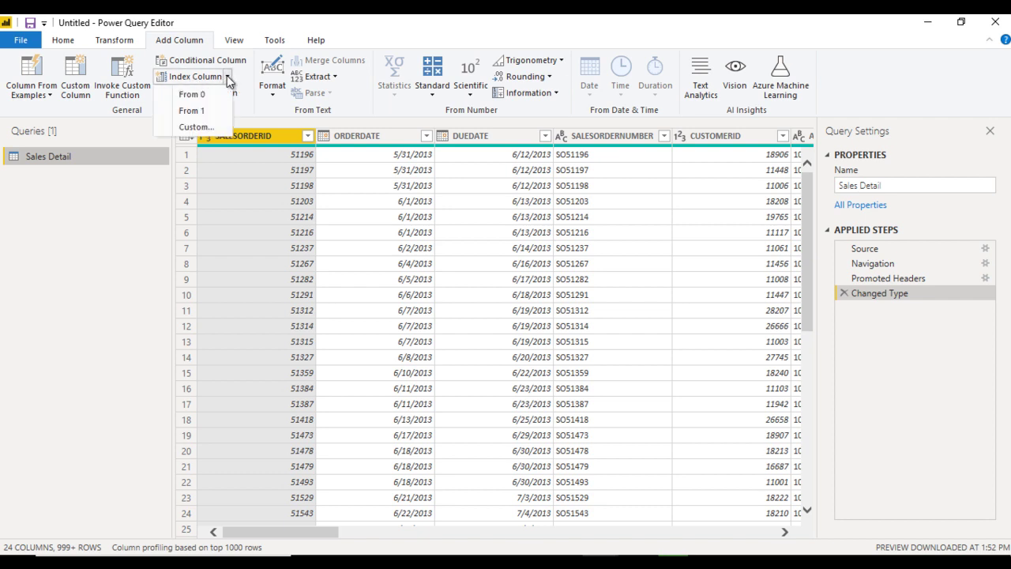
{"action": "left_click", "coordinate": [206, 112]}
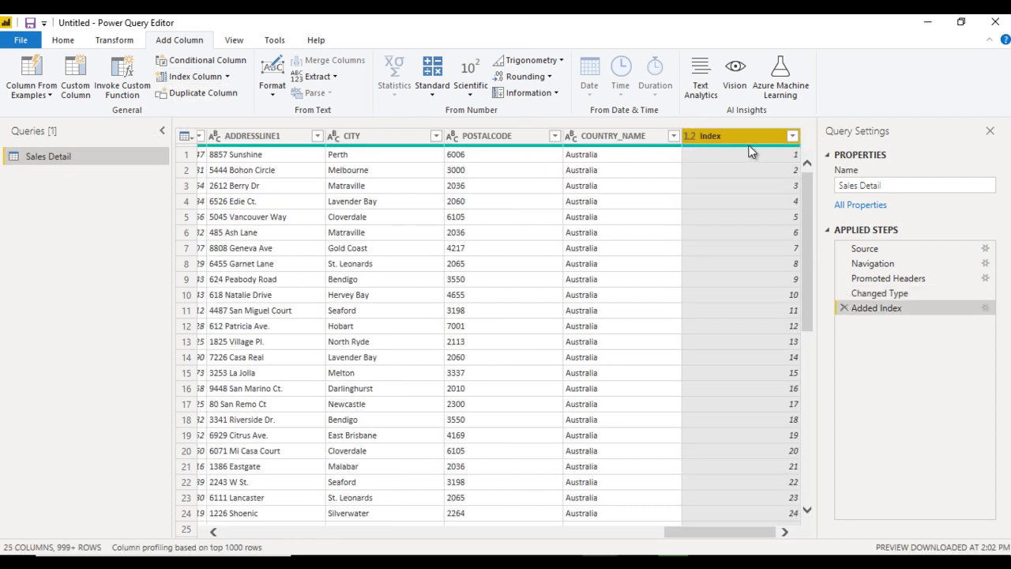
Duplicate the Sales Detail query and rename the copy 'Master'
{"action": "right_click", "coordinate": [73, 158]}
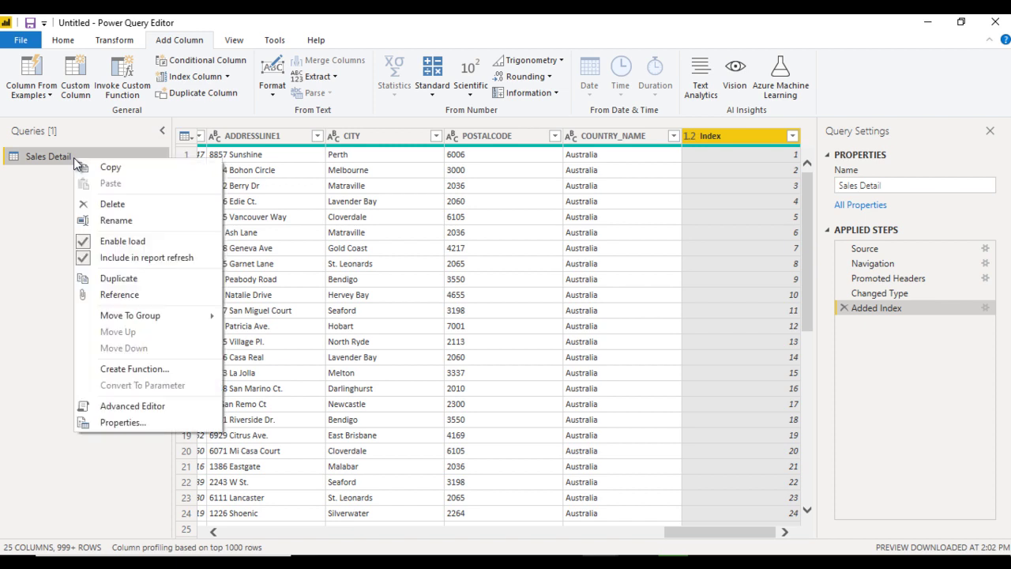
{"action": "left_click", "coordinate": [113, 280]}
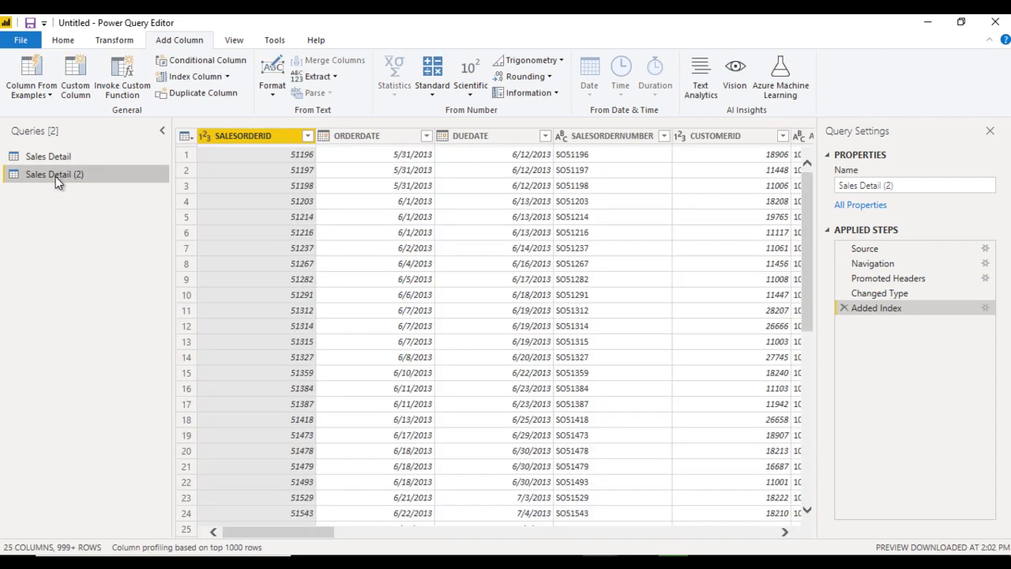
{"action": "double_click", "coordinate": [55, 176]}
{"action": "type", "text": "Master"}
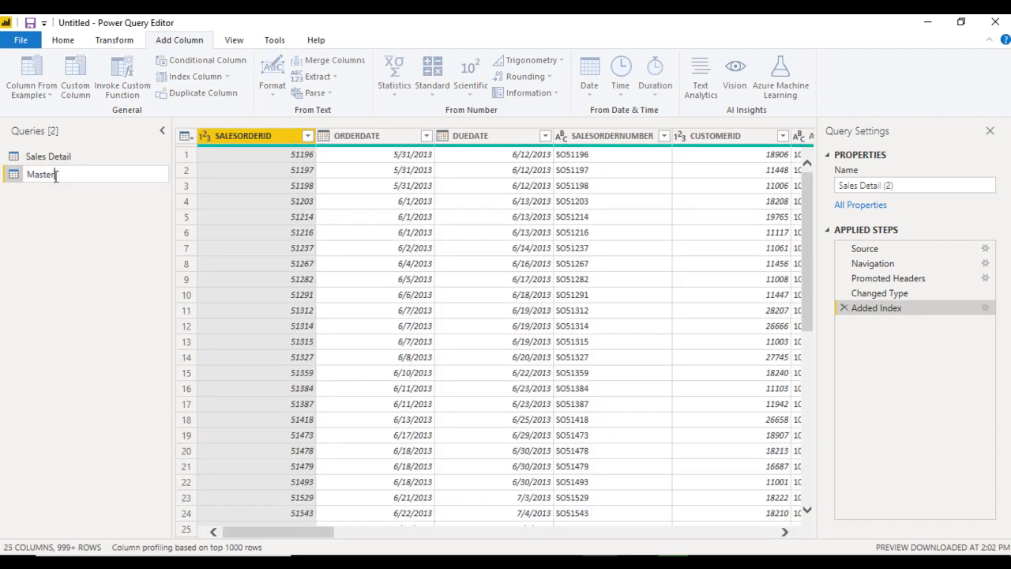
{"action": "key", "text": "Return"}
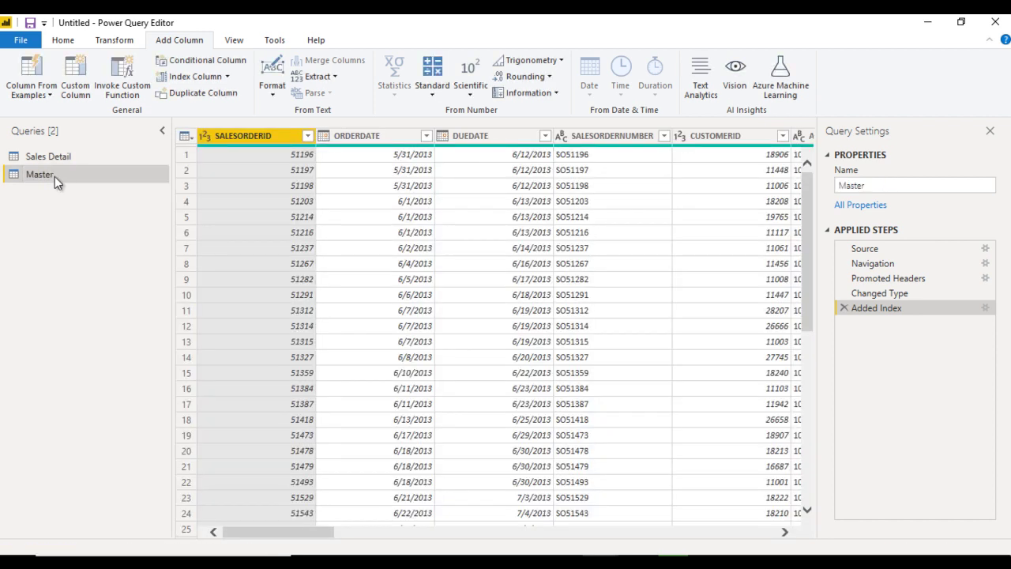
{"action": "left_click", "coordinate": [346, 139]}
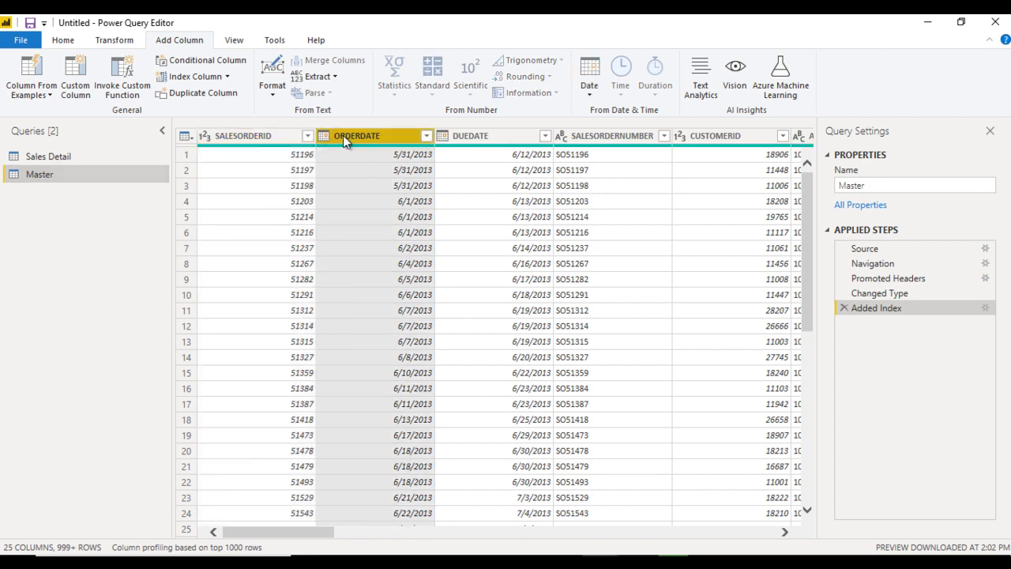
In Master, select the CUSTOMERID and PRODUCT_NAME columns
{"action": "key", "text": "Right"}
{"action": "key", "text": "Right"}
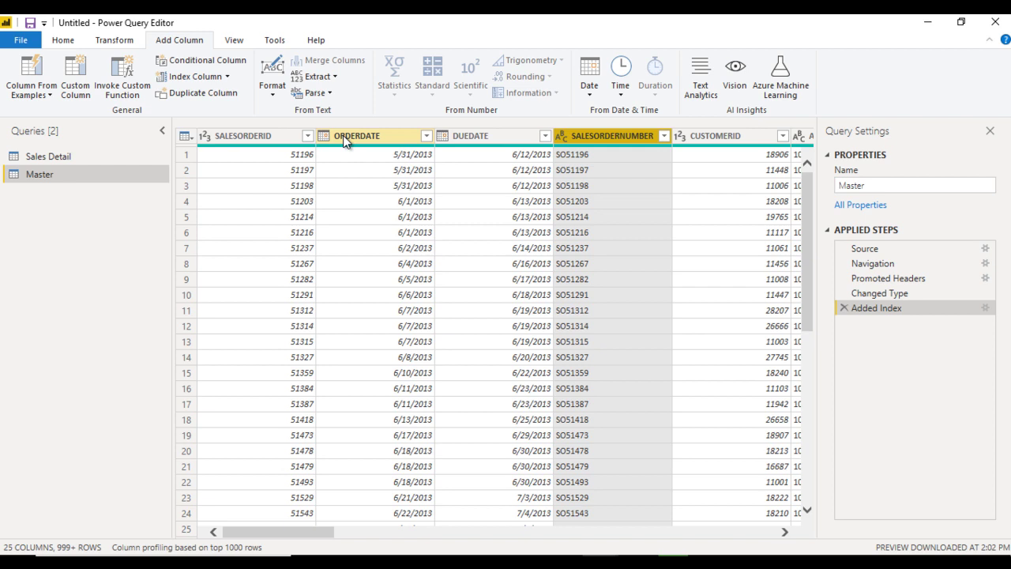
{"action": "key", "text": "Right"}
{"action": "key", "text": "Right"}
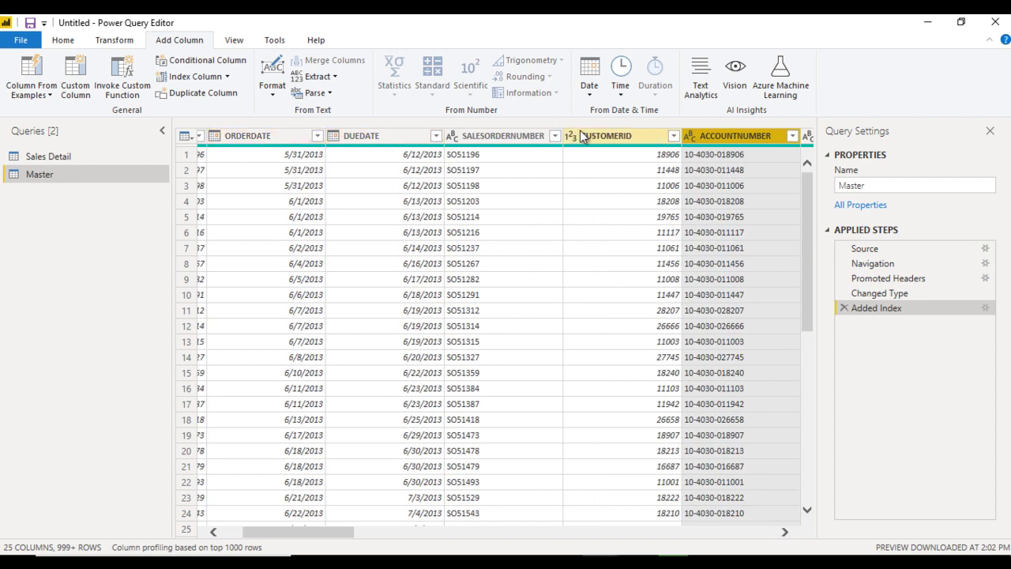
{"action": "key", "text": "Left"}
{"action": "left_click", "coordinate": [785, 532]}
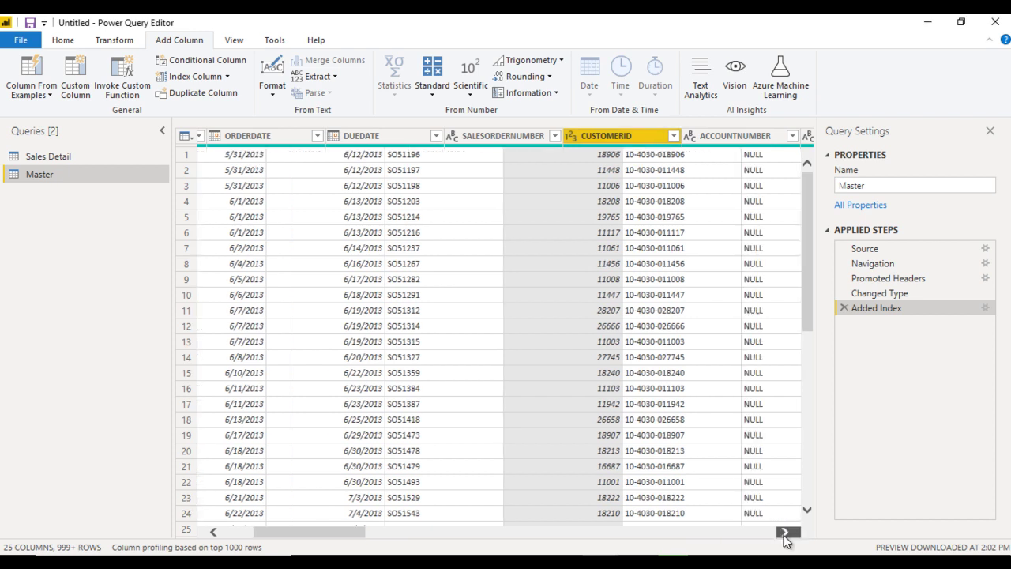
{"action": "left_click", "coordinate": [786, 531]}
{"action": "left_click", "coordinate": [786, 532]}
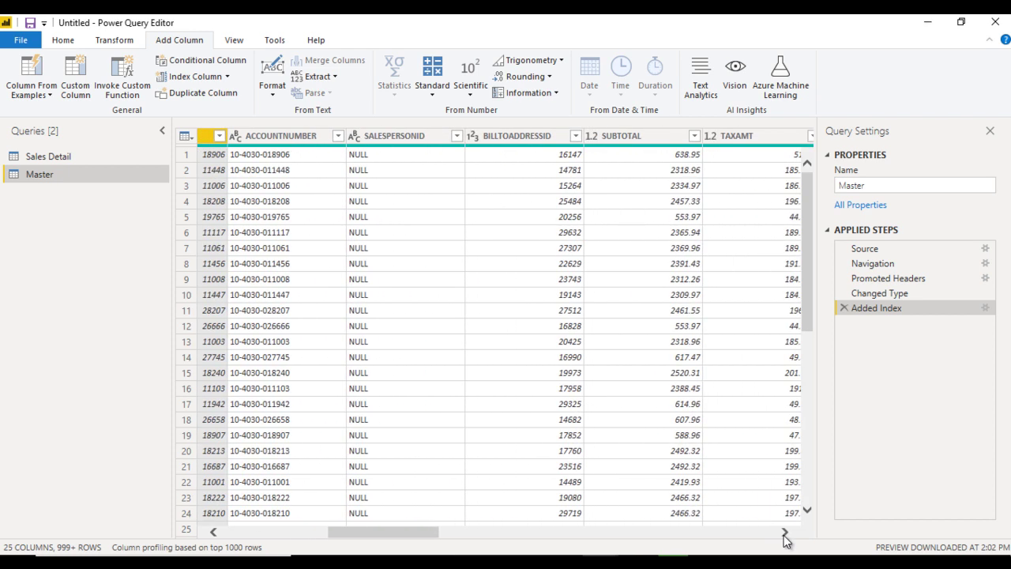
{"action": "left_click", "coordinate": [785, 531]}
{"action": "left_click", "coordinate": [785, 532]}
{"action": "left_click", "coordinate": [785, 531]}
{"action": "left_click", "coordinate": [785, 531]}
{"action": "left_click", "coordinate": [786, 532]}
{"action": "left_click", "coordinate": [786, 532]}
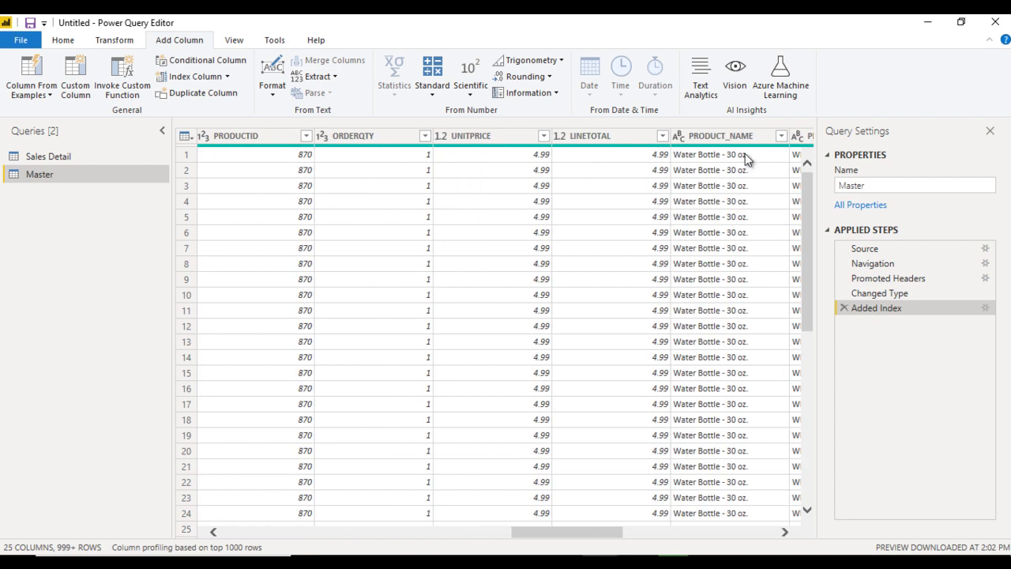
{"action": "left_click", "coordinate": [730, 136]}
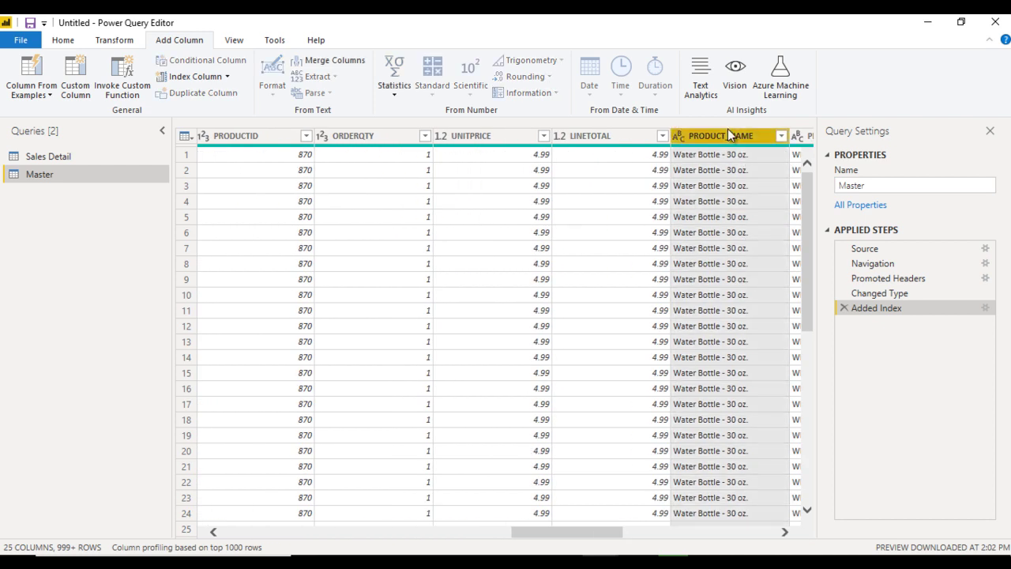
Add CITY, COUNTRY_NAME and Index to the selected columns
{"action": "left_click", "coordinate": [785, 532]}
{"action": "left_click", "coordinate": [786, 532]}
{"action": "left_click", "coordinate": [785, 532]}
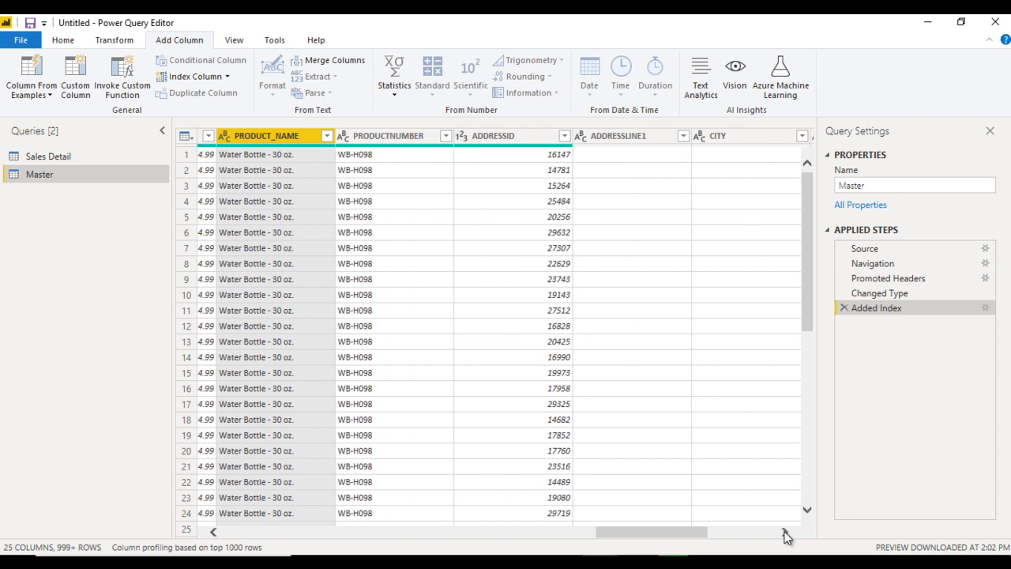
{"action": "left_click", "coordinate": [785, 532]}
{"action": "left_click", "coordinate": [785, 532]}
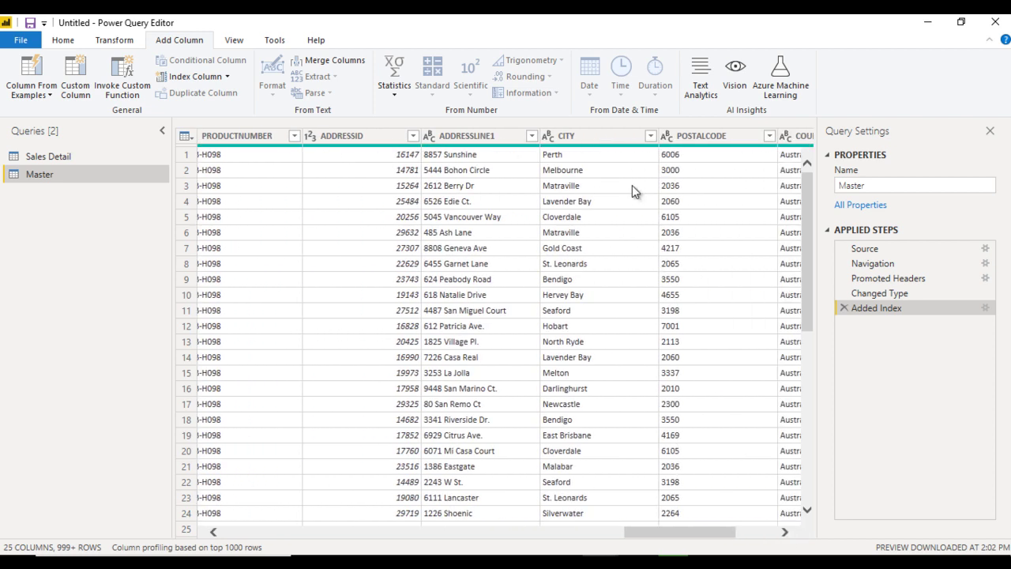
{"action": "left_click", "coordinate": [608, 142]}
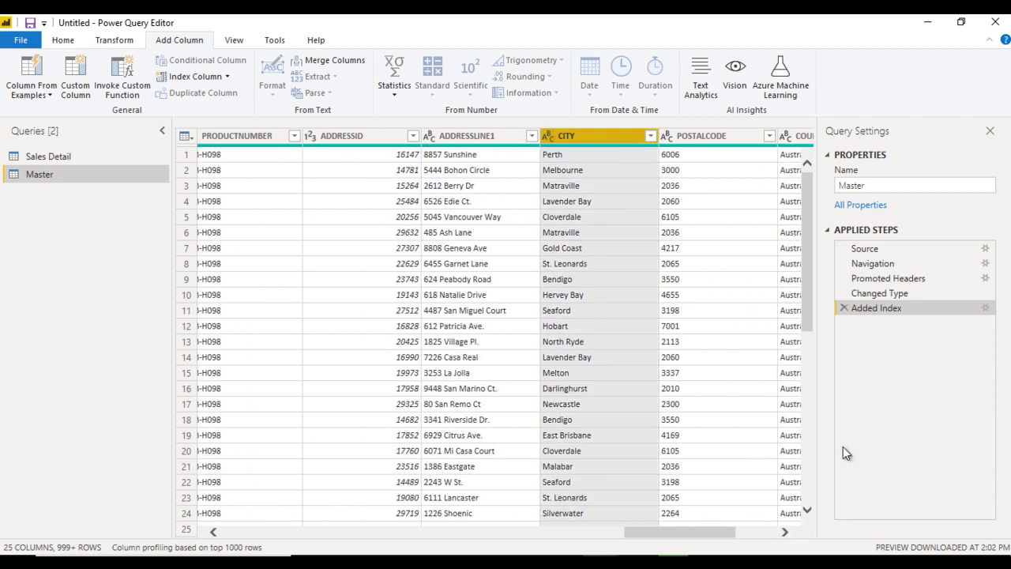
{"action": "left_click", "coordinate": [786, 532]}
{"action": "left_click", "coordinate": [785, 532]}
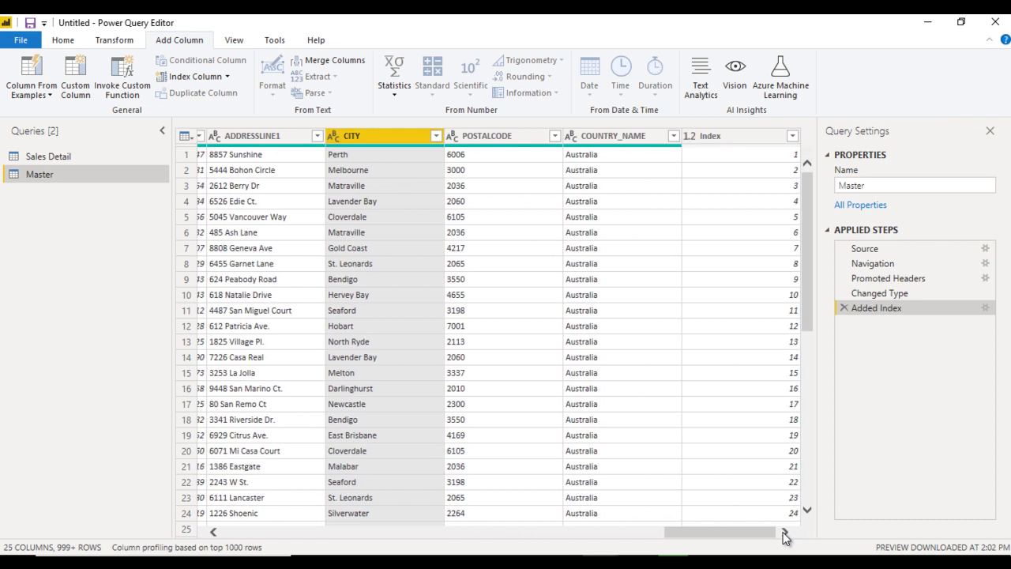
{"action": "left_click", "coordinate": [616, 132], "text": "ctrl"}
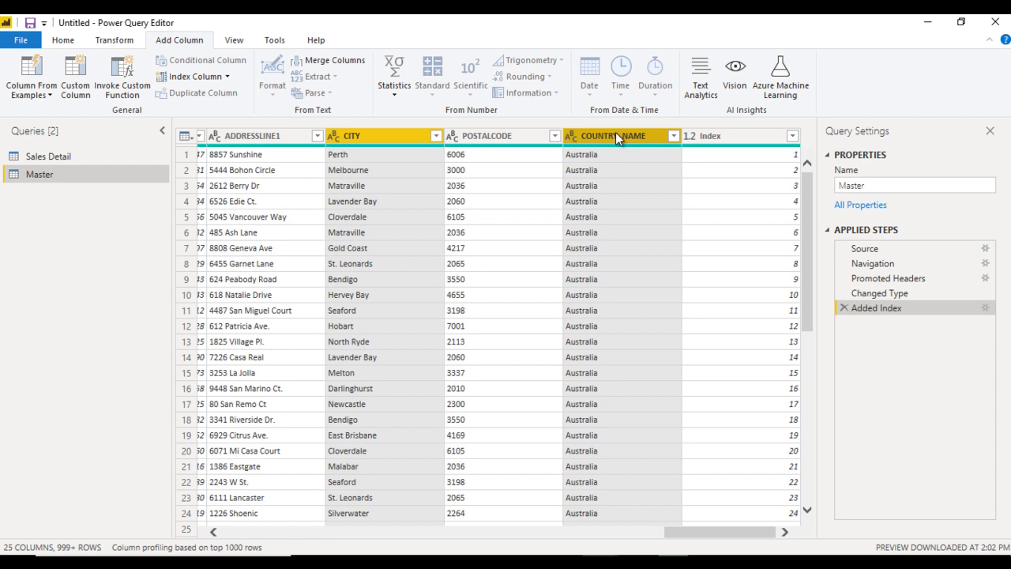
{"action": "left_click", "coordinate": [731, 138], "text": "ctrl"}
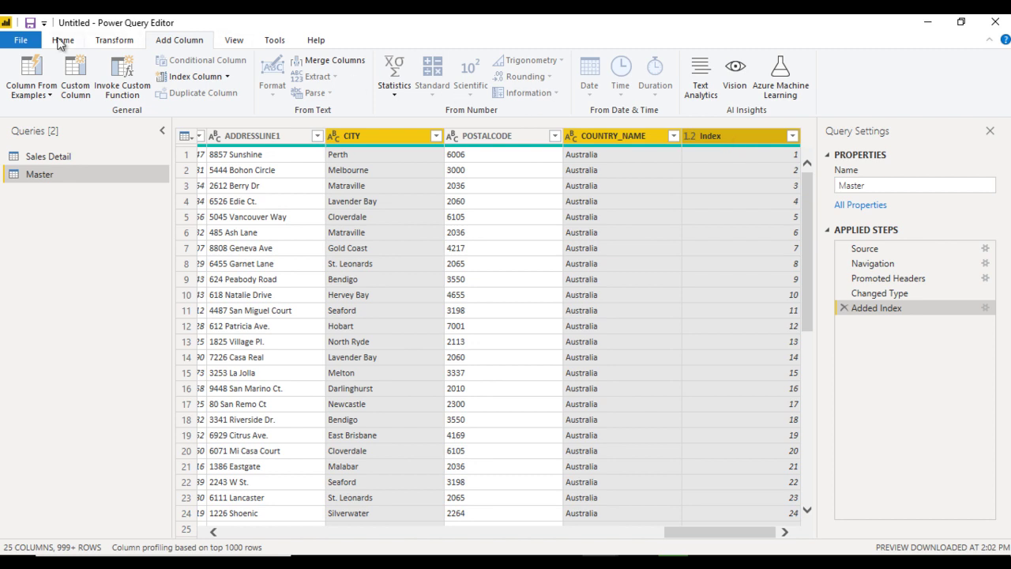
{"action": "left_click", "coordinate": [62, 40]}
{"action": "left_click", "coordinate": [477, 96]}
Remove the other columns, then unpivot CUSTOMERID through COUNTRY_NAME into Attribute/Value rows
{"action": "left_click", "coordinate": [496, 127]}
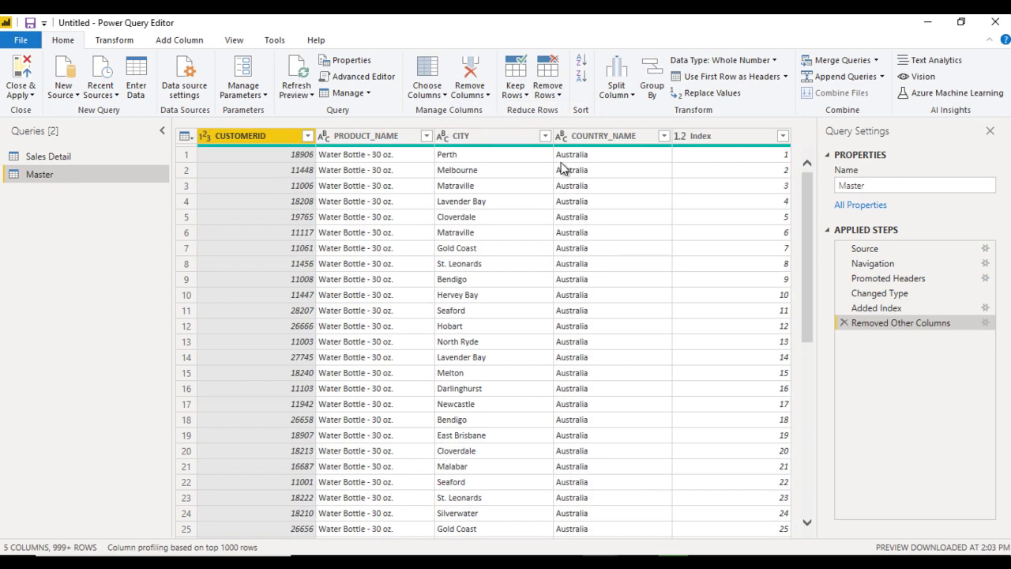
{"action": "left_click", "coordinate": [618, 138]}
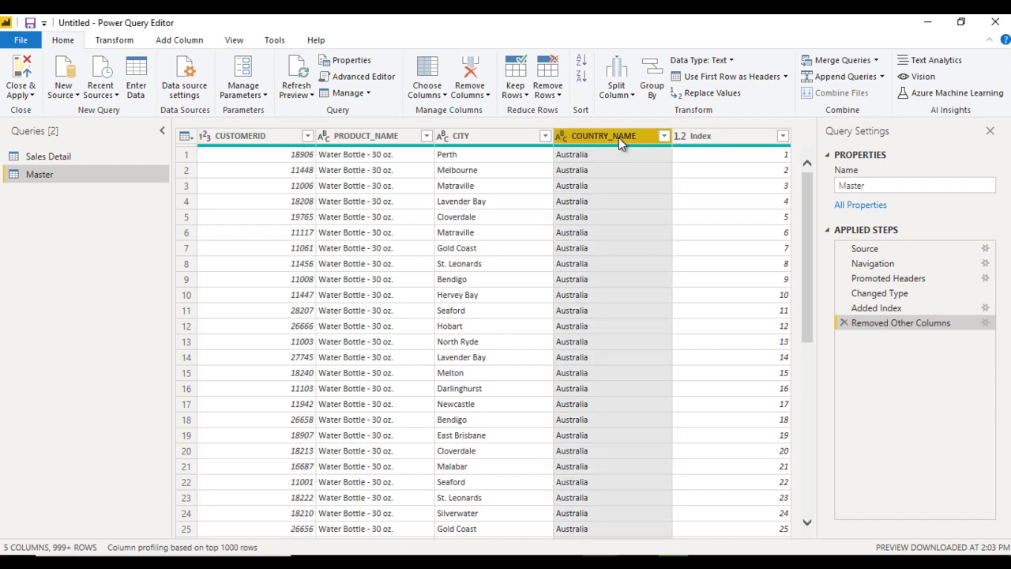
{"action": "key", "text": "shift+Left"}
{"action": "key", "text": "shift+Left"}
{"action": "key", "text": "shift+Left"}
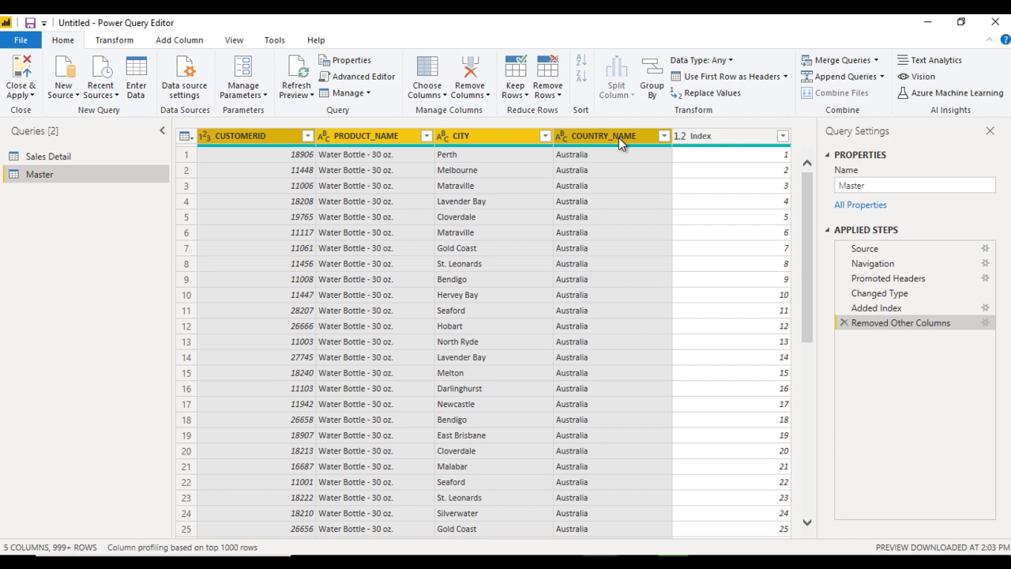
{"action": "left_click", "coordinate": [114, 41]}
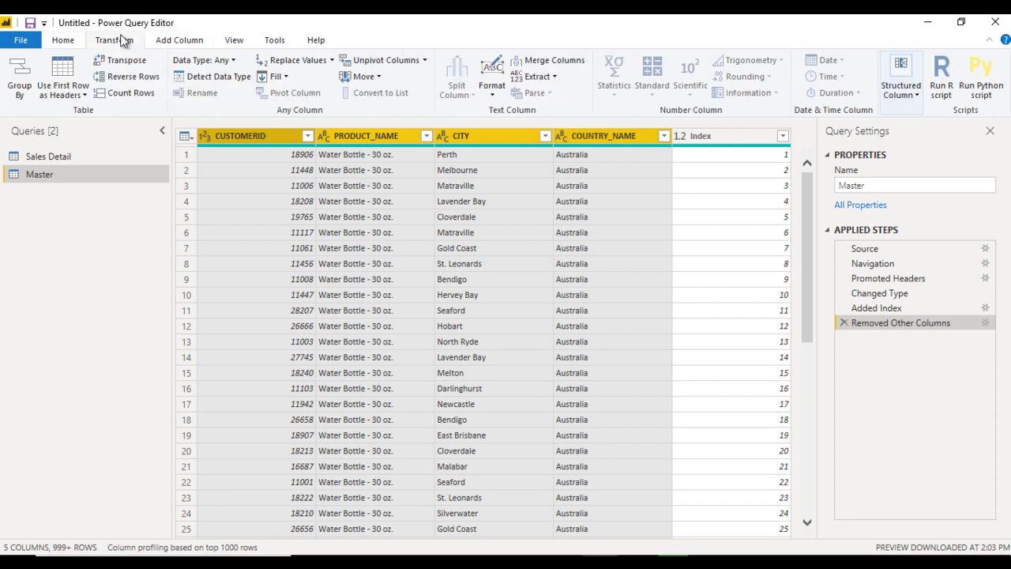
{"action": "left_click", "coordinate": [386, 63]}
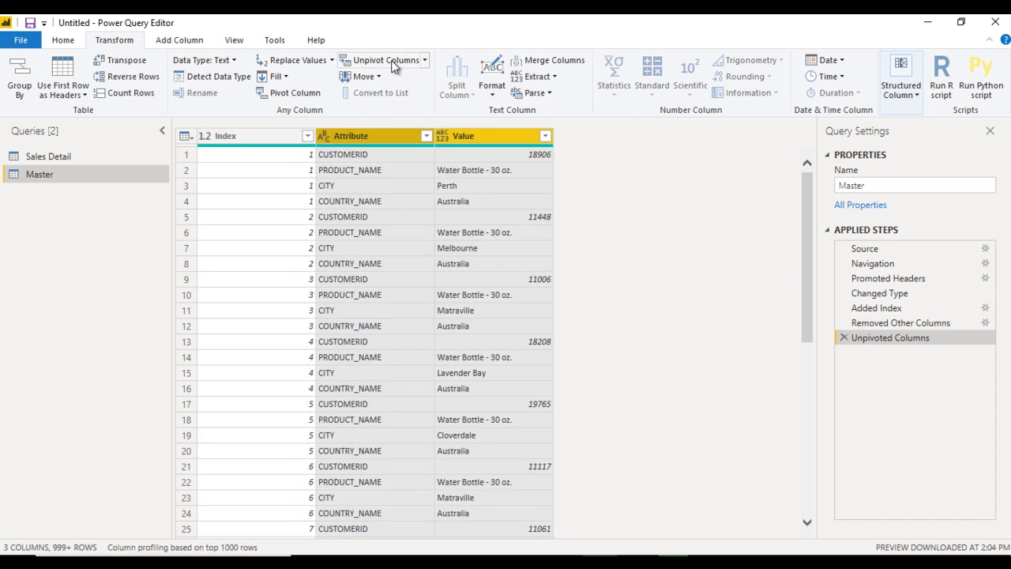
Rename the Attribute column to 'Column'
{"action": "double_click", "coordinate": [370, 136]}
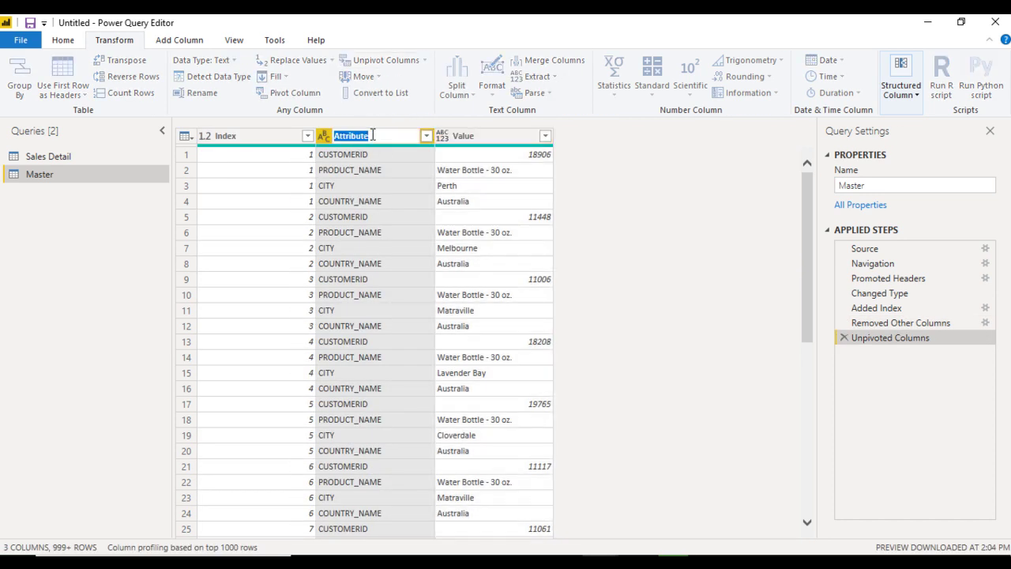
{"action": "type", "text": "Column"}
{"action": "key", "text": "Return"}
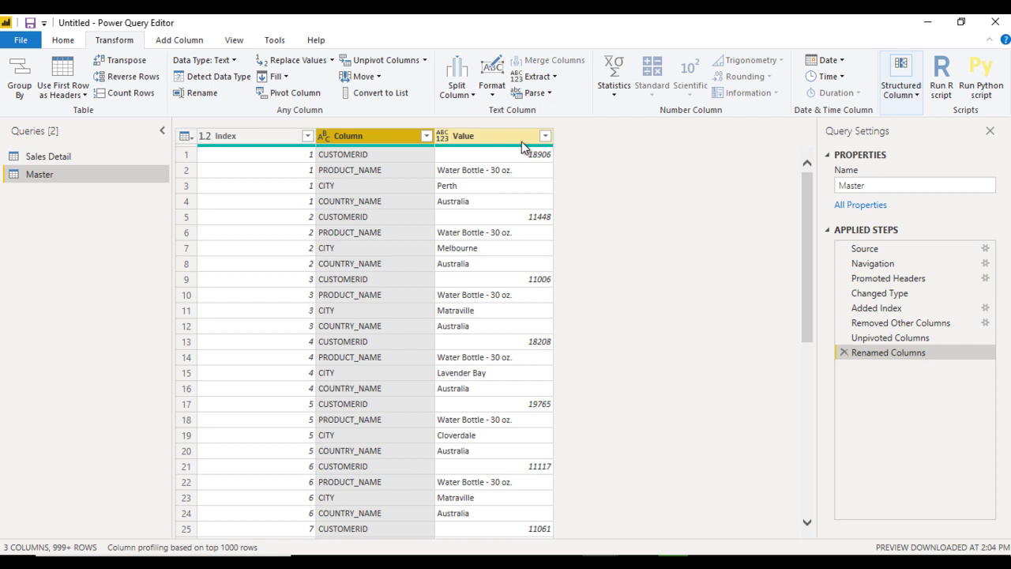
Close Power Query Editor and apply the query changes
{"action": "left_click", "coordinate": [67, 44]}
{"action": "left_click", "coordinate": [20, 94]}
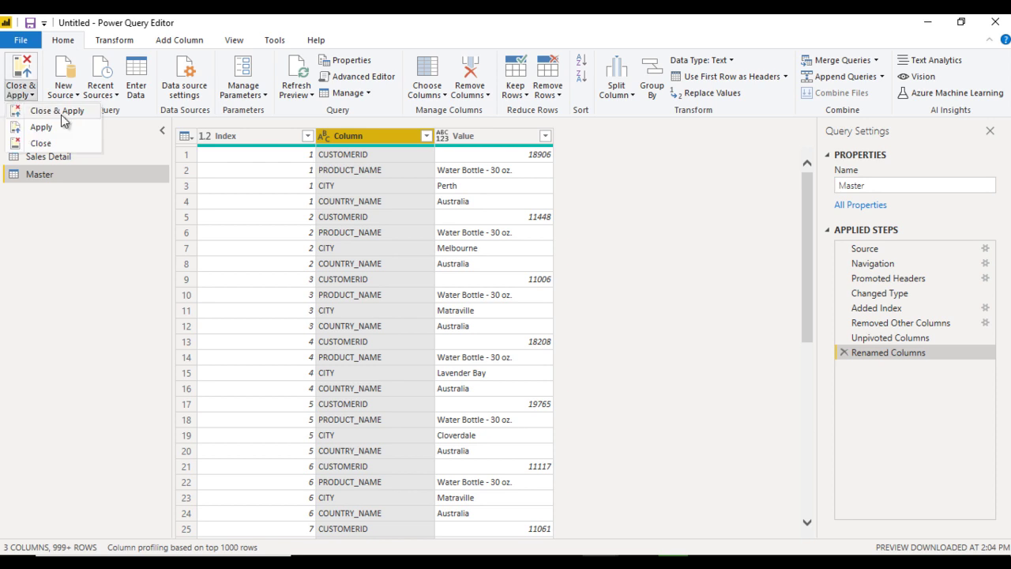
{"action": "left_click", "coordinate": [40, 143]}
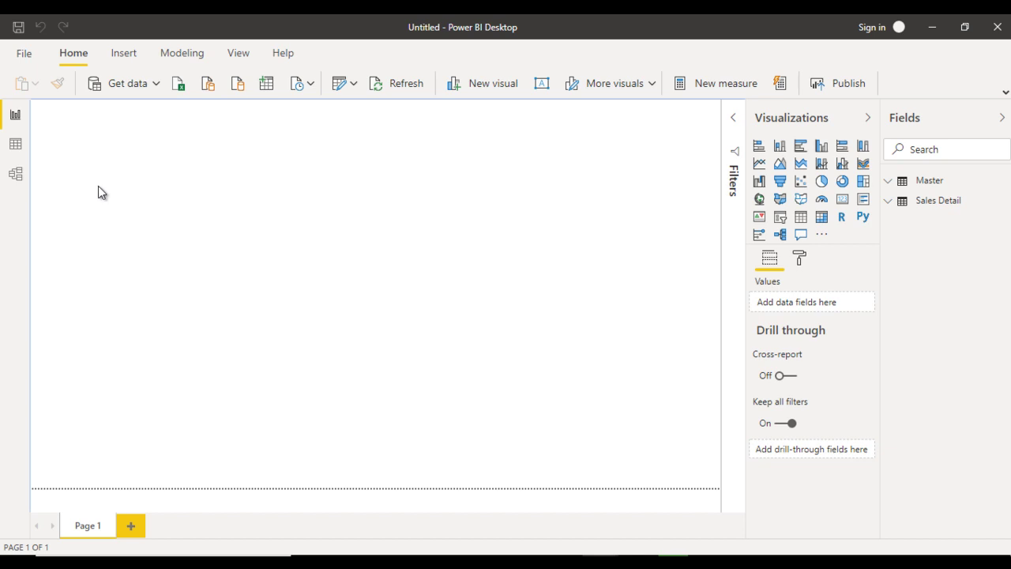
Delete the existing Sales Detail–Master relationship in Model view
{"action": "left_click", "coordinate": [18, 174]}
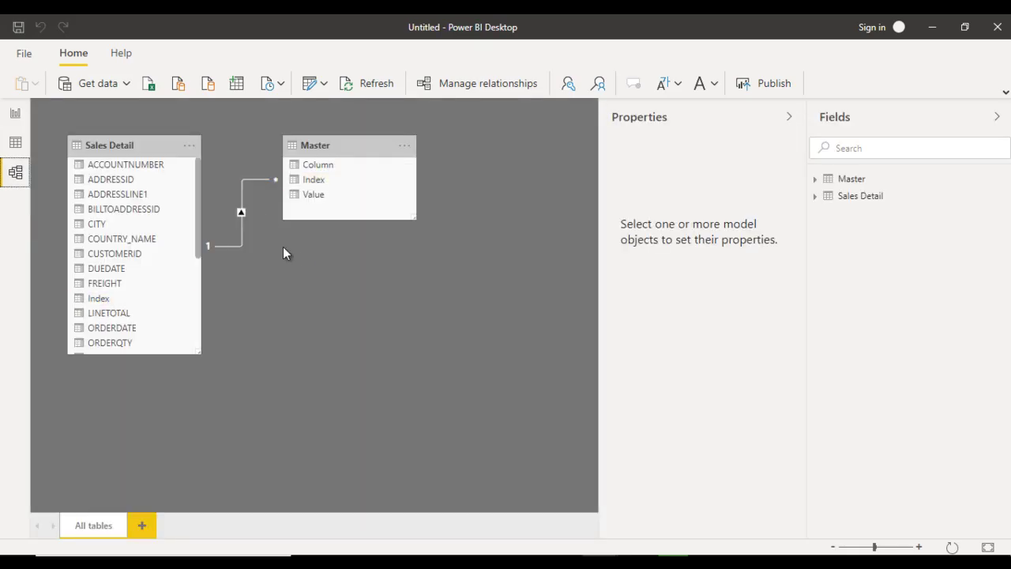
{"action": "right_click", "coordinate": [241, 224]}
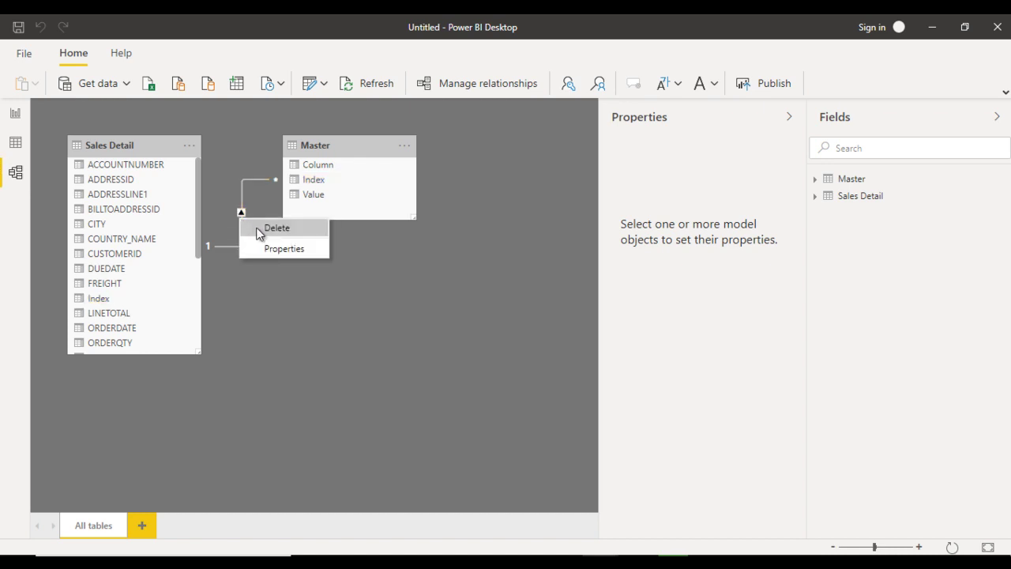
{"action": "left_click", "coordinate": [258, 231]}
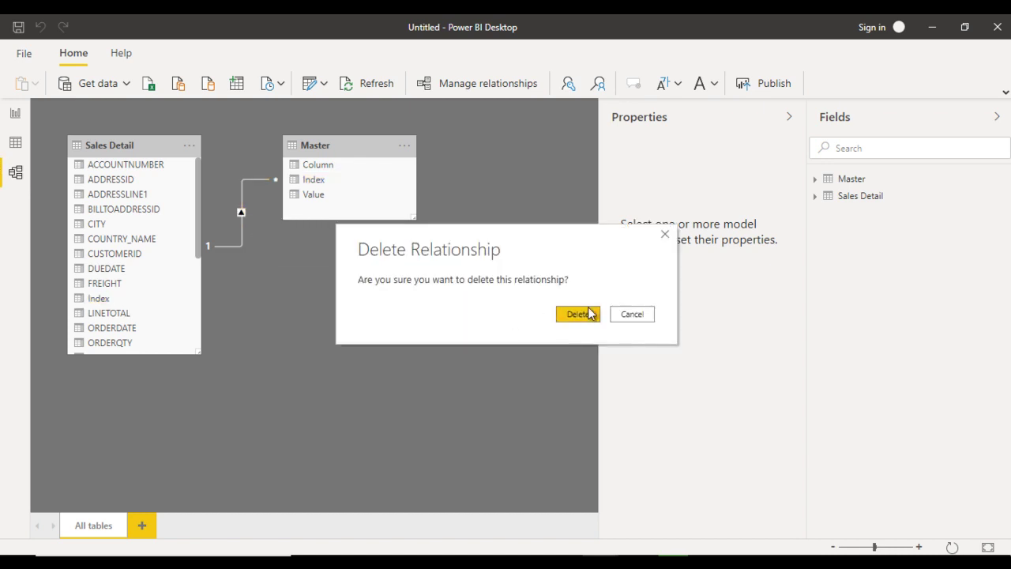
{"action": "left_click", "coordinate": [577, 315]}
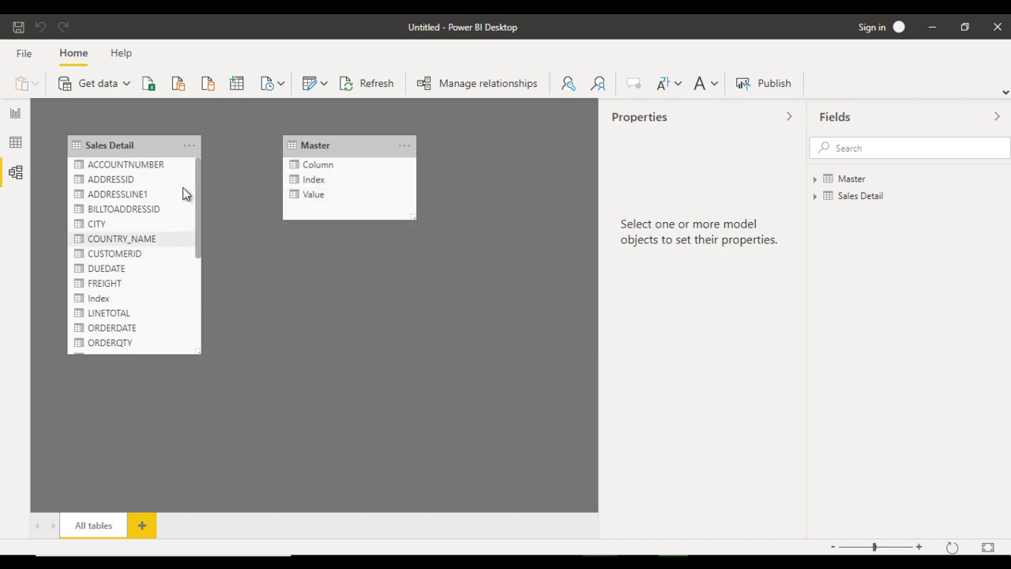
Link Sales Detail's Index to Master's Index and return to the report page
{"action": "left_click", "coordinate": [107, 298]}
{"action": "left_click_drag", "start_coordinate": [107, 298], "coordinate": [330, 183]}
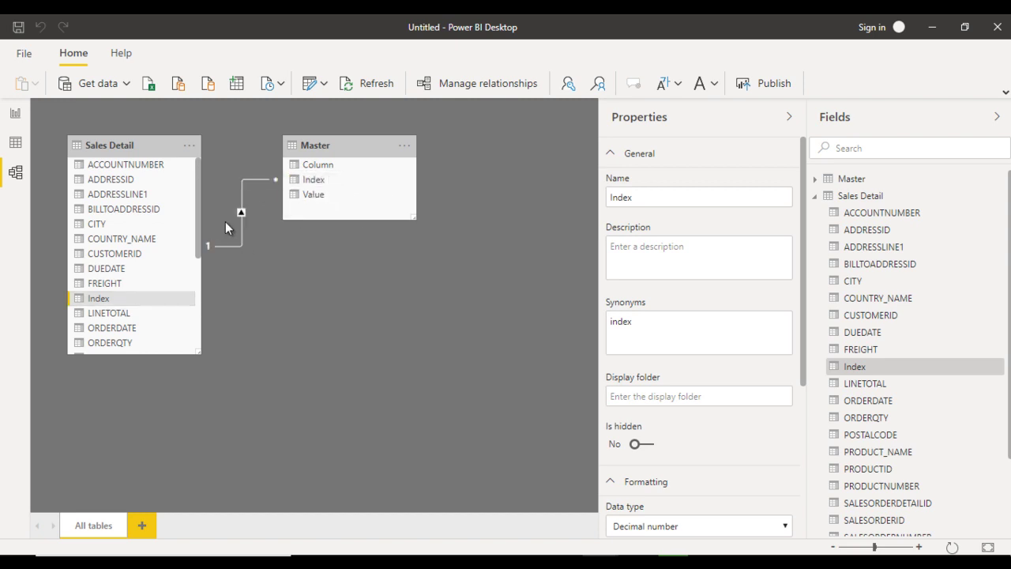
{"action": "left_click", "coordinate": [15, 114]}
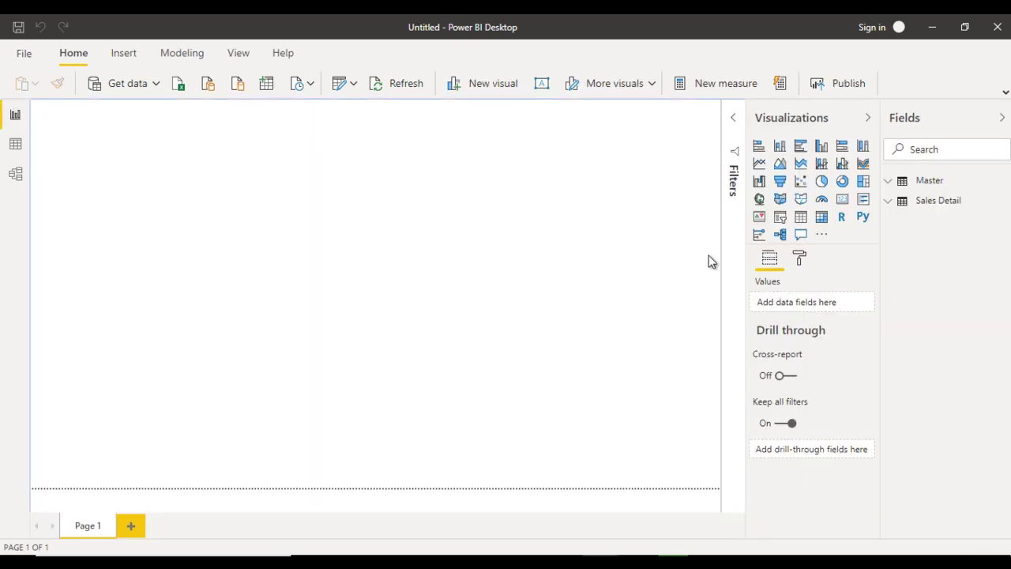
Add a page-wide matrix and put Master's Value field in its Columns
{"action": "left_click", "coordinate": [823, 218]}
{"action": "left_click_drag", "start_coordinate": [119, 147], "coordinate": [61, 225]}
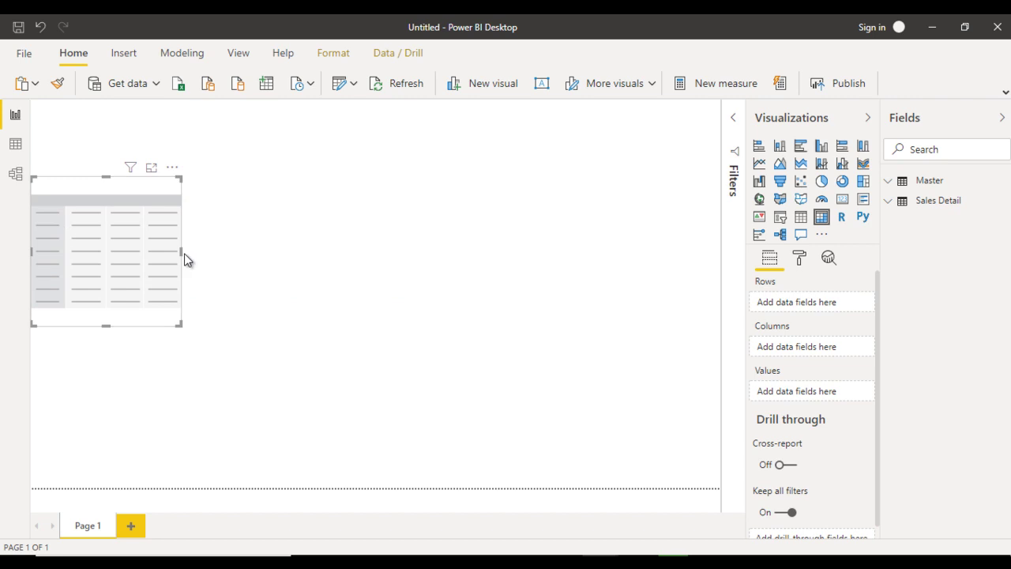
{"action": "left_click_drag", "start_coordinate": [181, 252], "coordinate": [720, 320]}
{"action": "left_click_drag", "start_coordinate": [374, 323], "coordinate": [356, 520]}
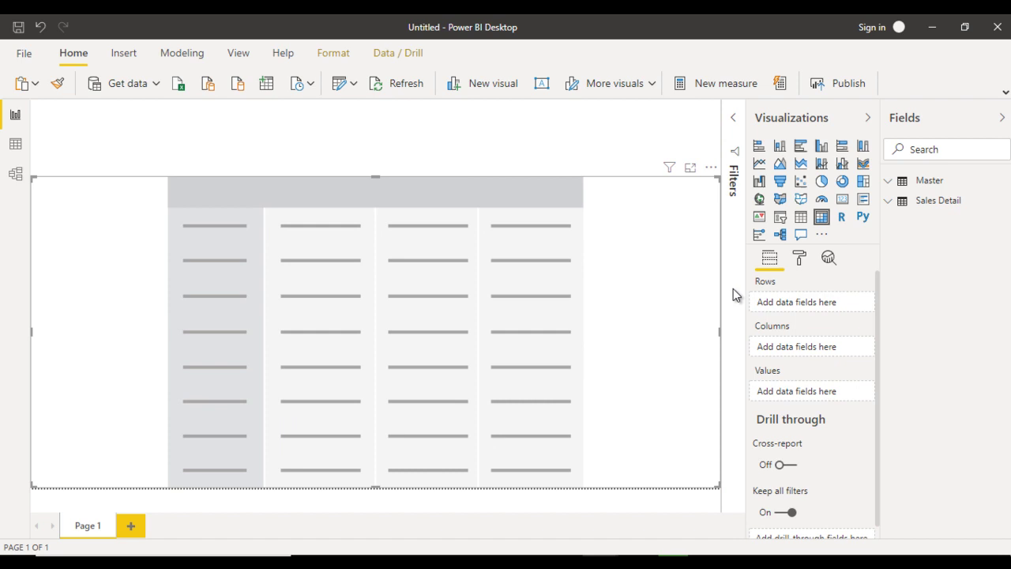
{"action": "left_click", "coordinate": [891, 184]}
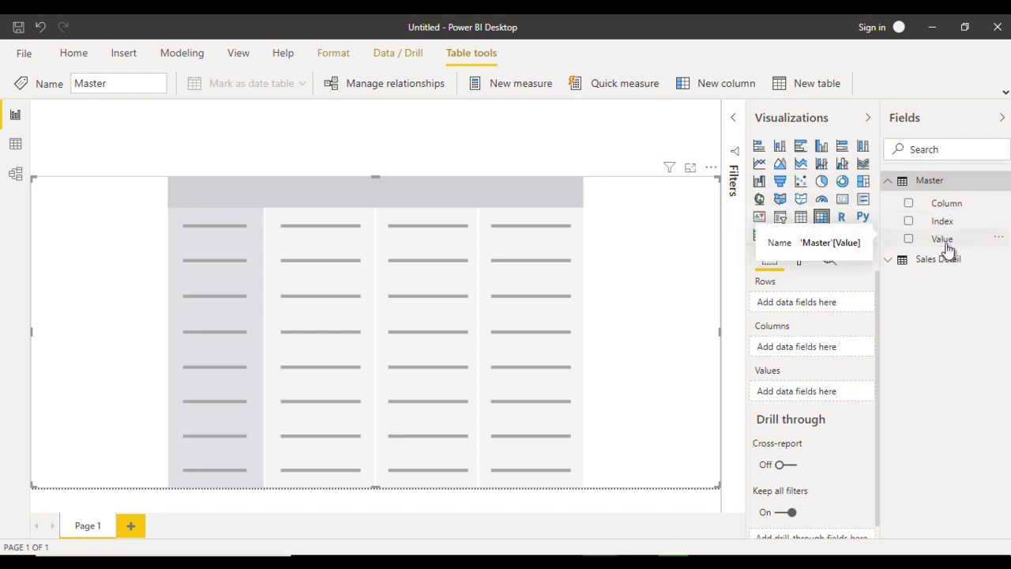
{"action": "left_click_drag", "start_coordinate": [948, 250], "coordinate": [811, 357]}
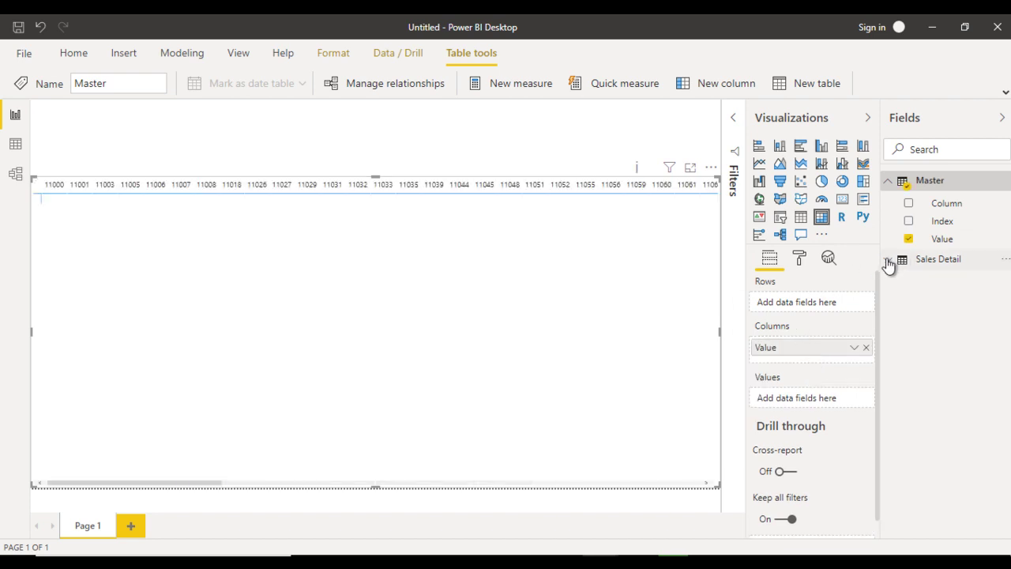
Put SALESORDERID on the matrix rows and summed ORDERQTY as its values
{"action": "left_click", "coordinate": [888, 262]}
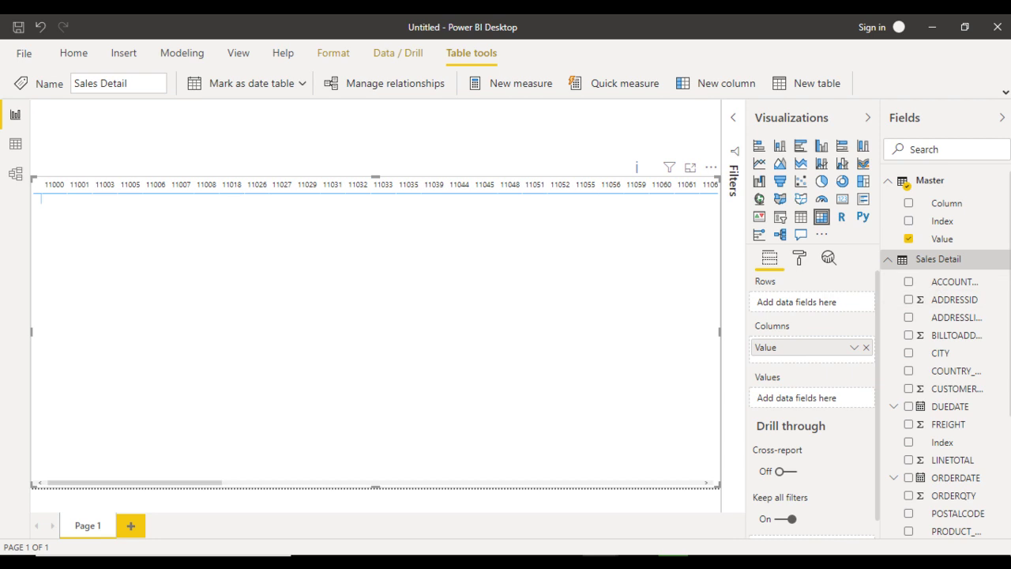
{"action": "scroll", "coordinate": [946, 352], "scroll_direction": "down", "scroll_amount": 4}
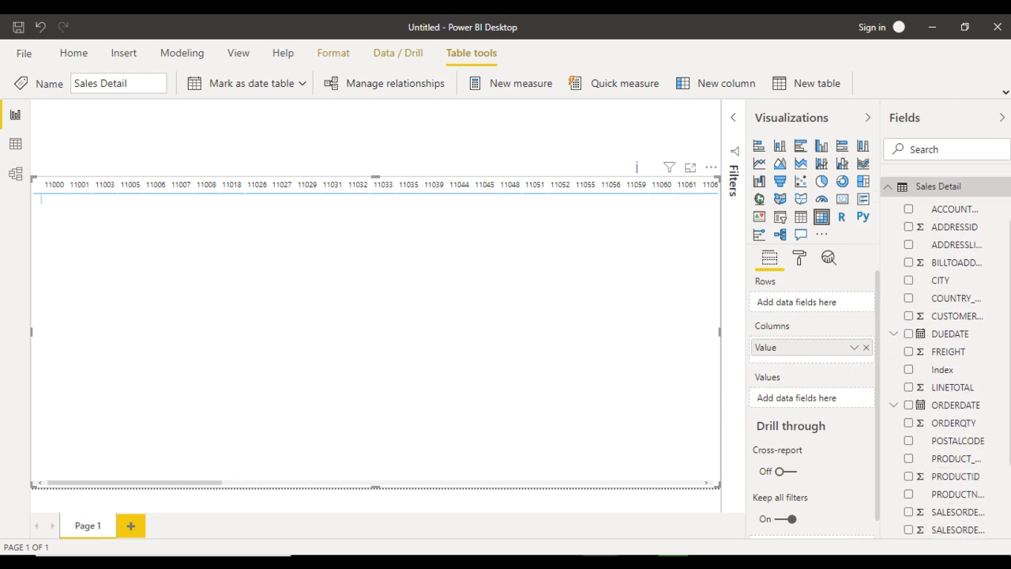
{"action": "scroll", "coordinate": [937, 355], "scroll_direction": "down", "scroll_amount": 1}
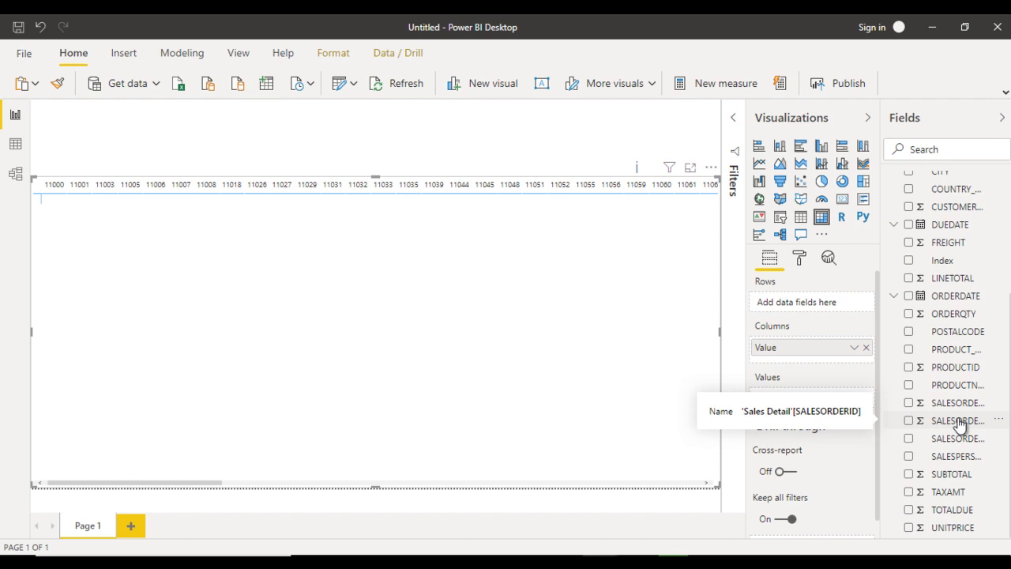
{"action": "left_click_drag", "start_coordinate": [959, 424], "coordinate": [817, 305]}
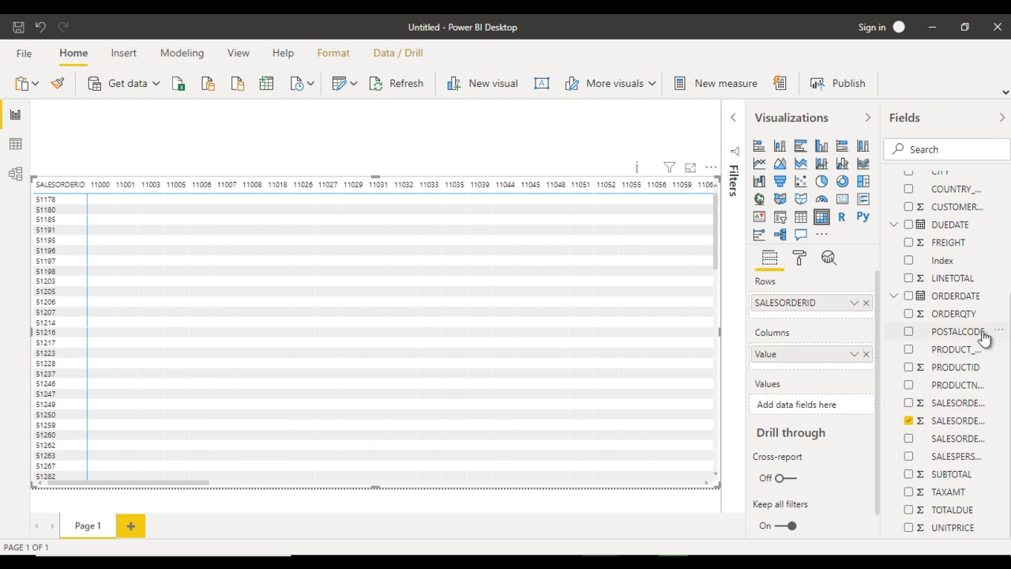
{"action": "left_click_drag", "start_coordinate": [958, 316], "coordinate": [822, 407]}
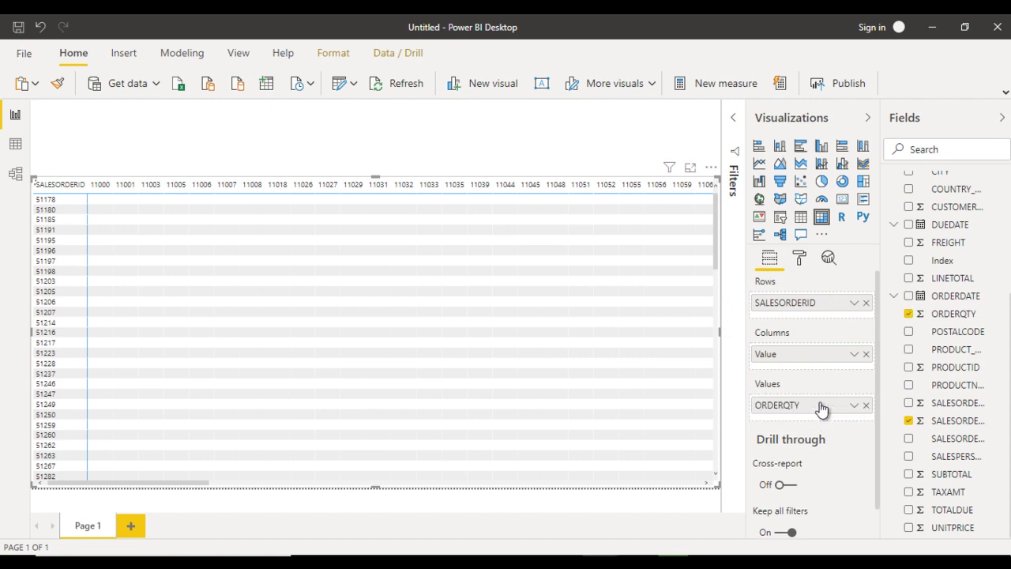
{"action": "left_click", "coordinate": [854, 407]}
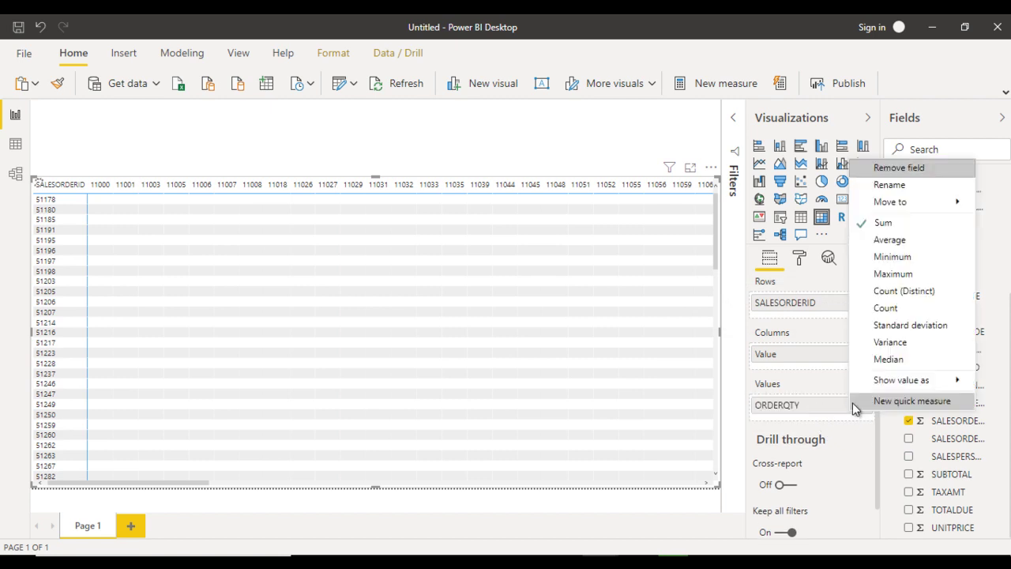
{"action": "left_click", "coordinate": [882, 227]}
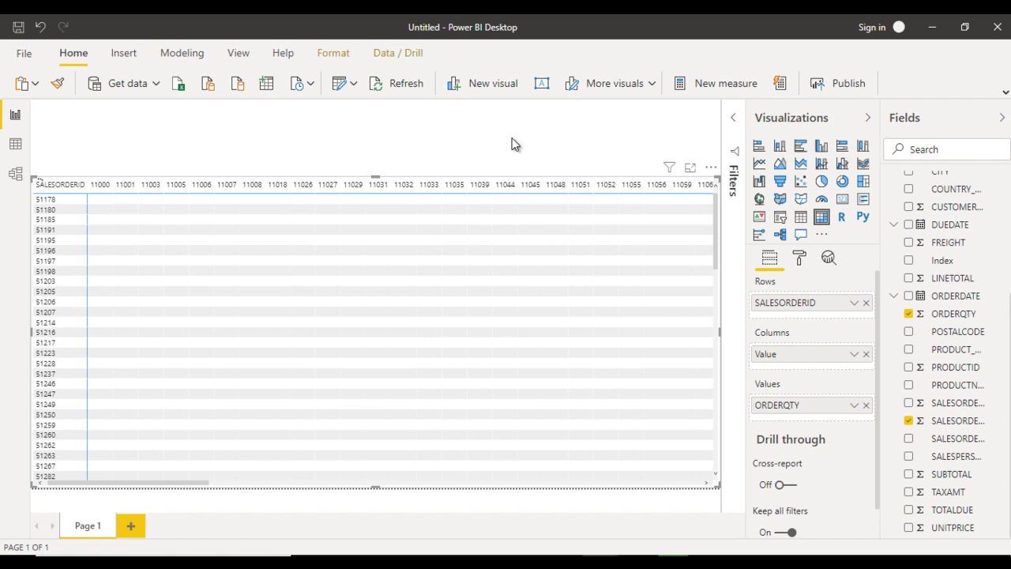
{"action": "left_click", "coordinate": [512, 145]}
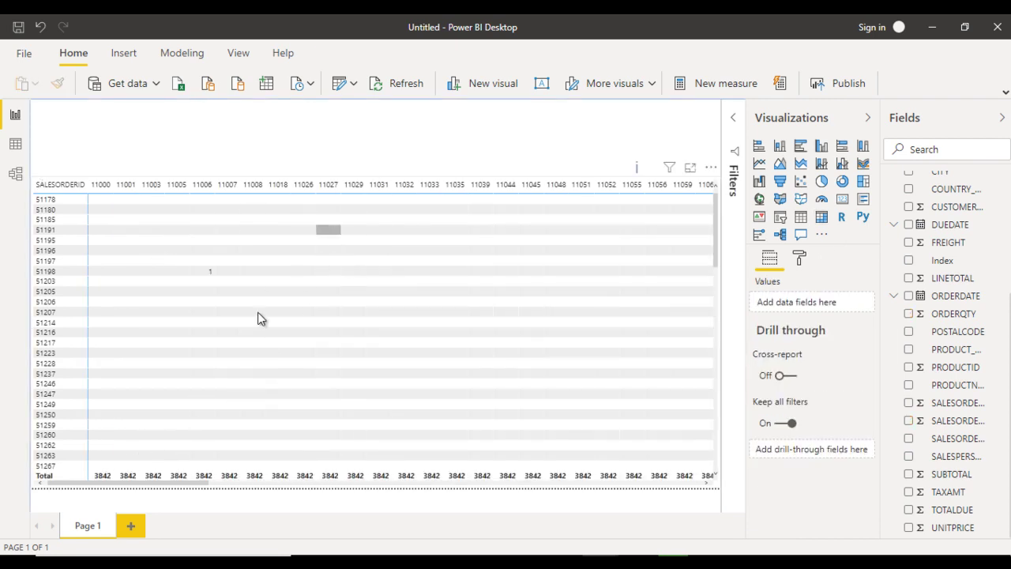
{"action": "left_click_drag", "start_coordinate": [101, 480], "coordinate": [641, 487]}
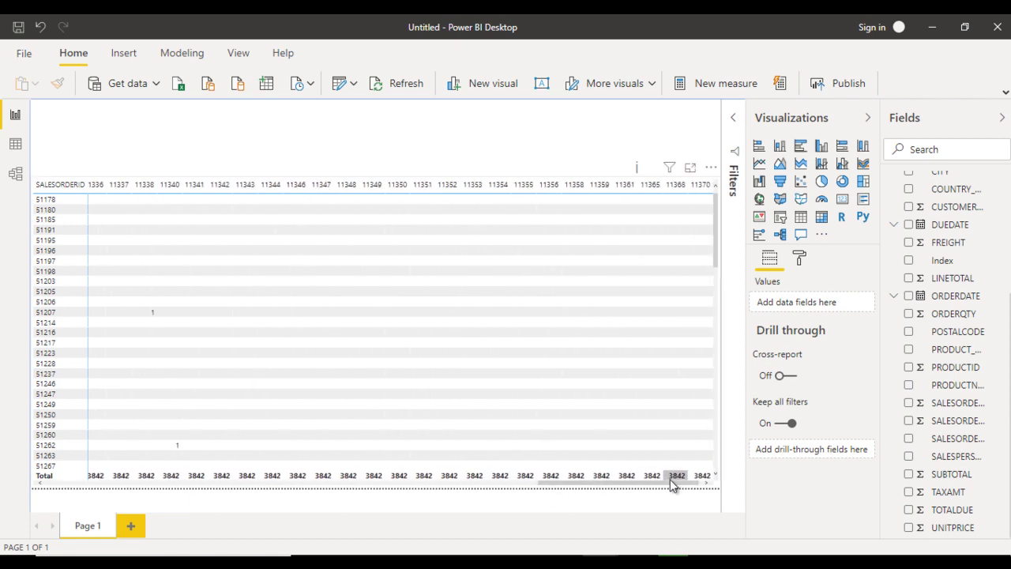
{"action": "left_click", "coordinate": [670, 479]}
{"action": "left_click", "coordinate": [571, 165]}
Place a slicer in the top-left corner using Master's Column field
{"action": "left_click", "coordinate": [780, 218]}
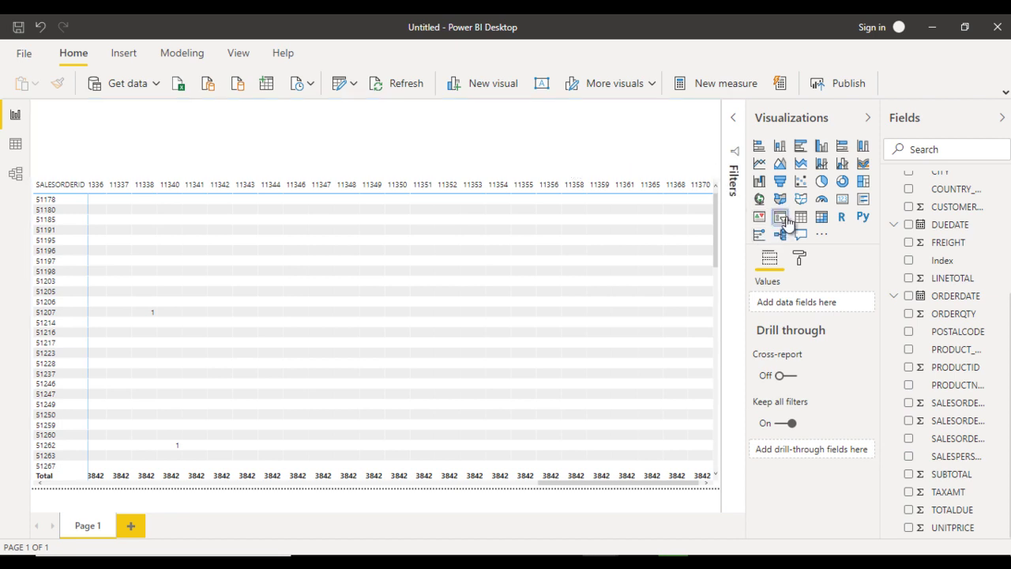
{"action": "left_click_drag", "start_coordinate": [219, 179], "coordinate": [149, 117]}
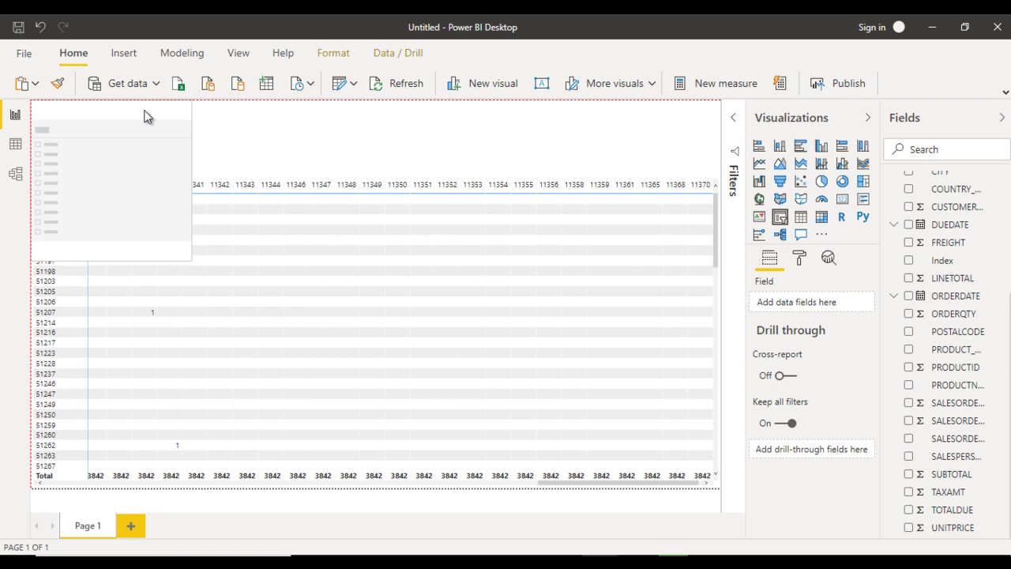
{"action": "left_click_drag", "start_coordinate": [109, 260], "coordinate": [113, 165]}
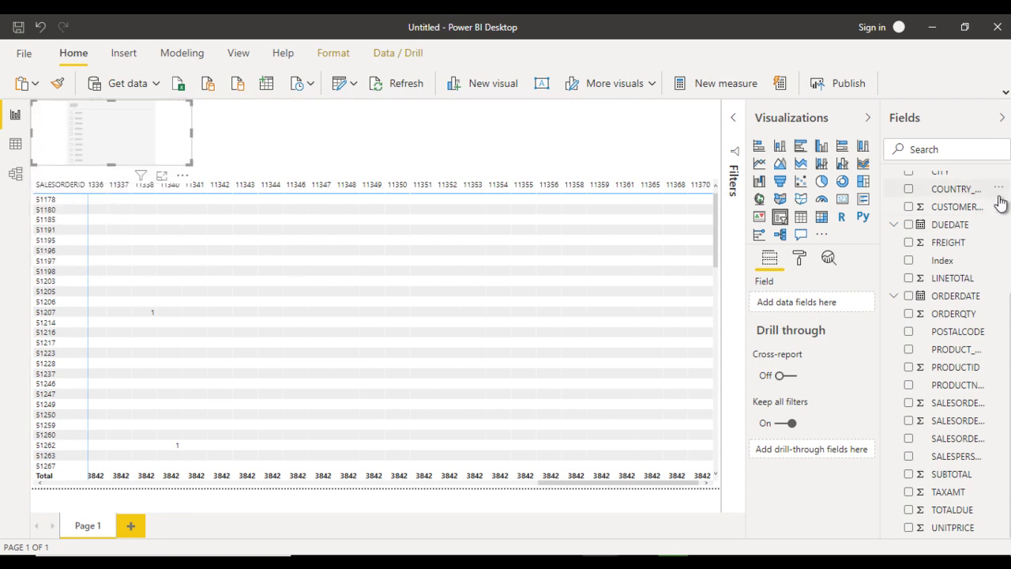
{"action": "scroll", "coordinate": [995, 203], "scroll_direction": "up", "scroll_amount": 5}
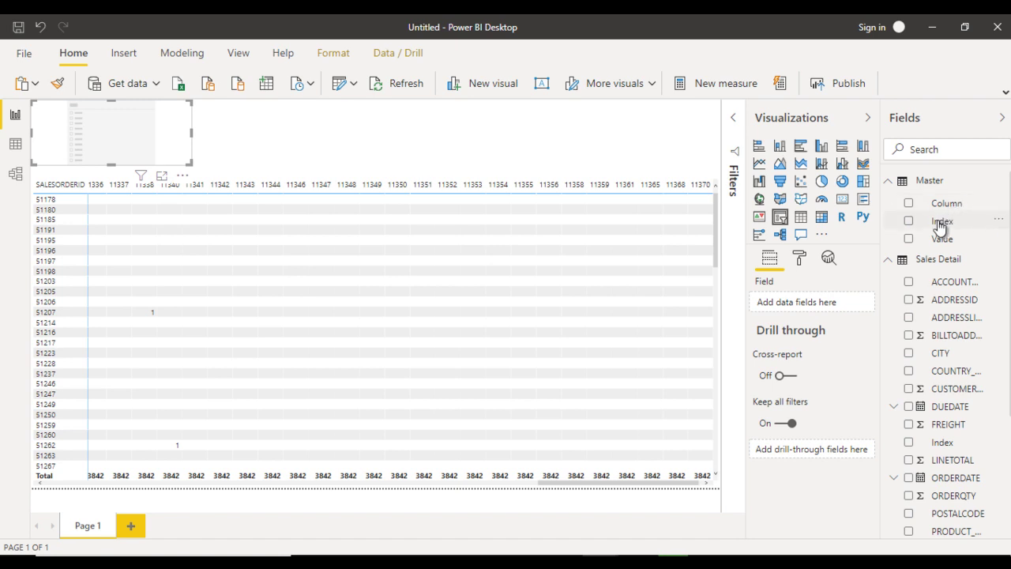
{"action": "left_click_drag", "start_coordinate": [956, 205], "coordinate": [828, 307]}
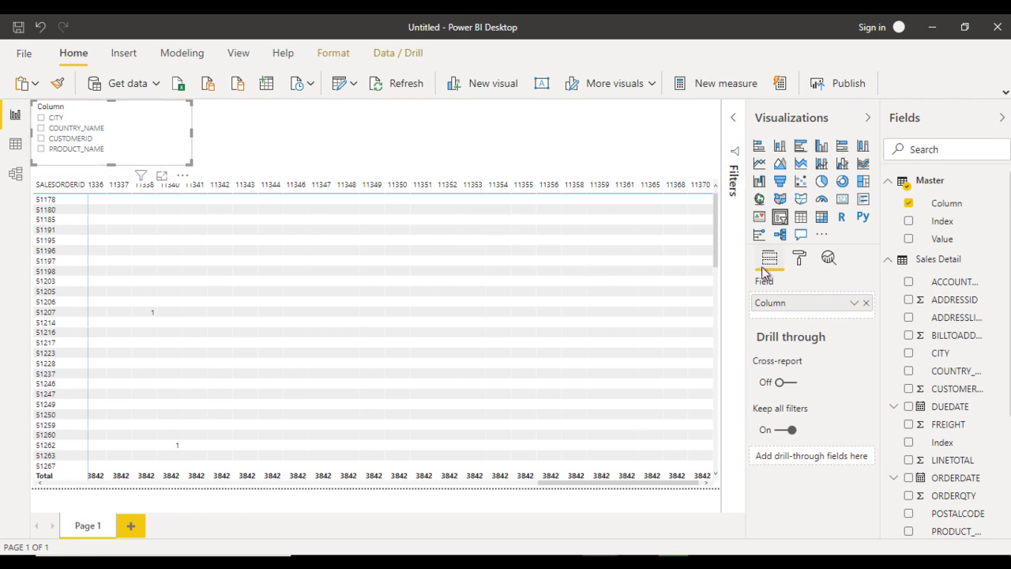
Make the slicer single-select and test the COUNTRY_NAME and CUSTOMERID options
{"action": "left_click", "coordinate": [798, 261]}
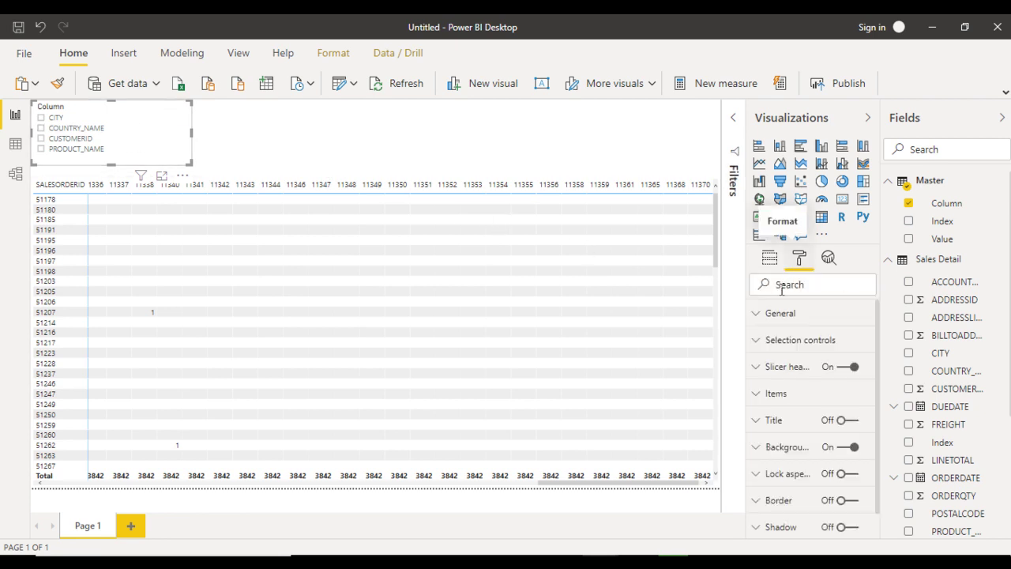
{"action": "left_click", "coordinate": [786, 341]}
{"action": "left_click", "coordinate": [791, 389]}
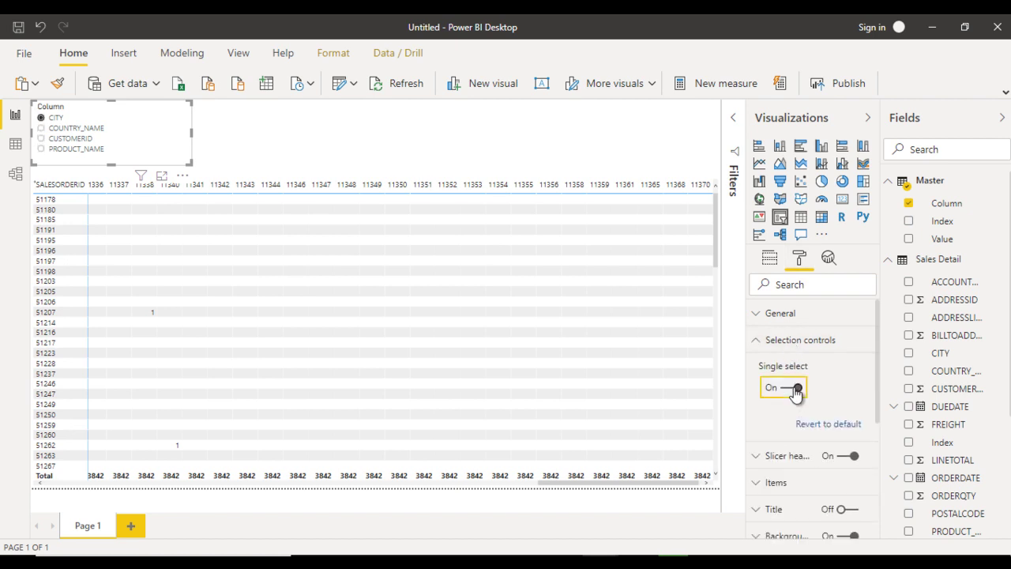
{"action": "left_click", "coordinate": [763, 341]}
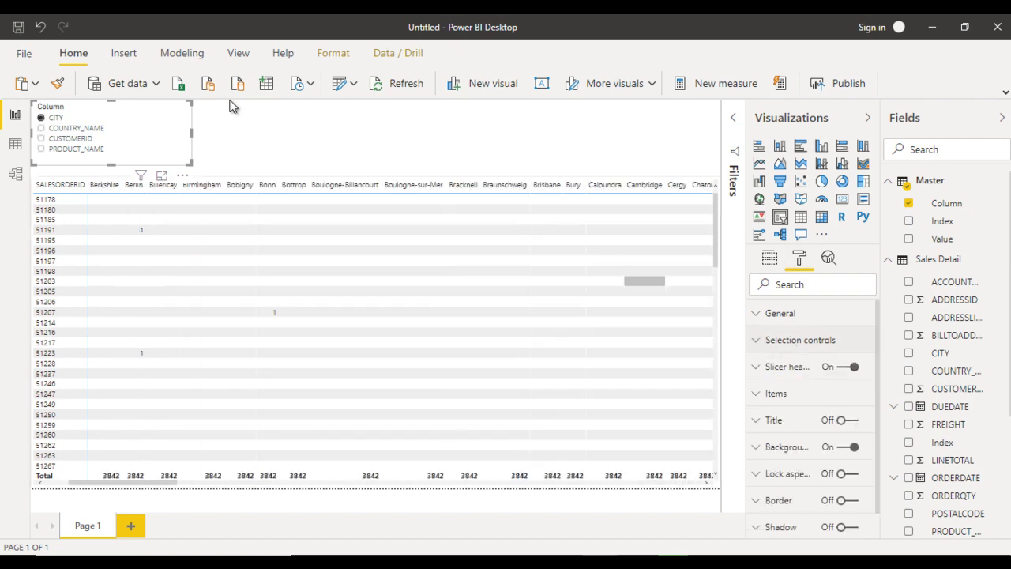
{"action": "left_click", "coordinate": [71, 132]}
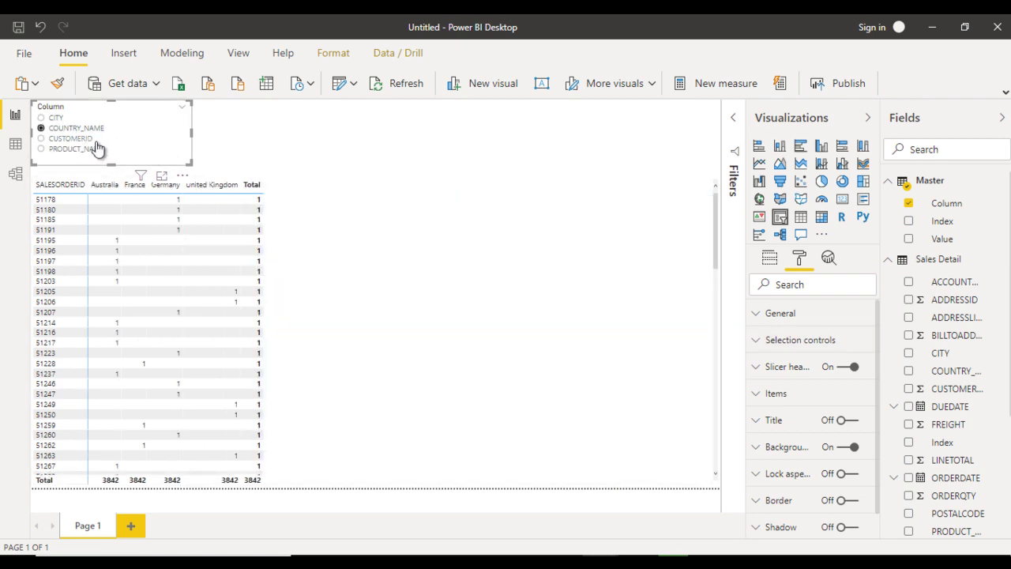
{"action": "left_click", "coordinate": [71, 140]}
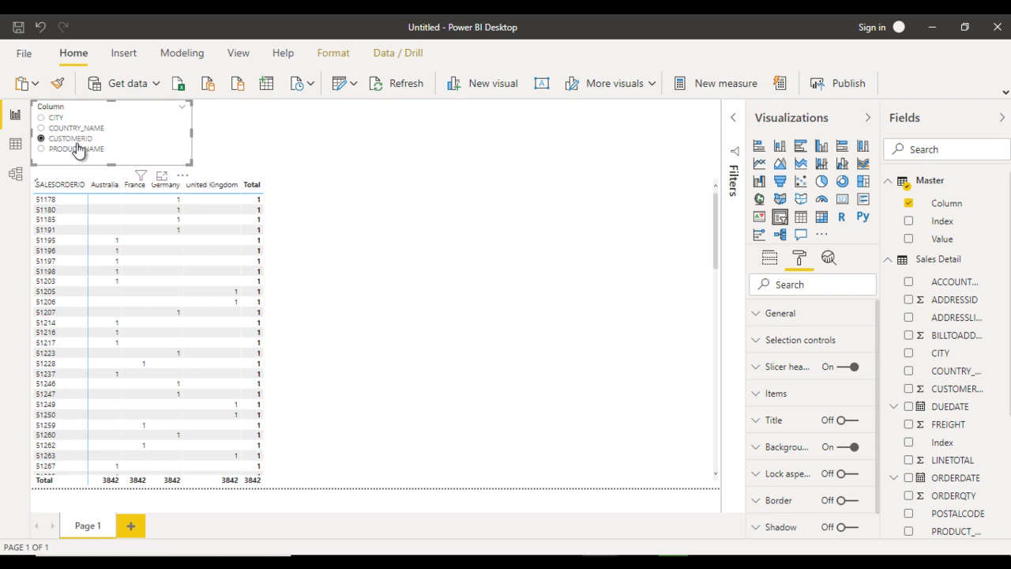